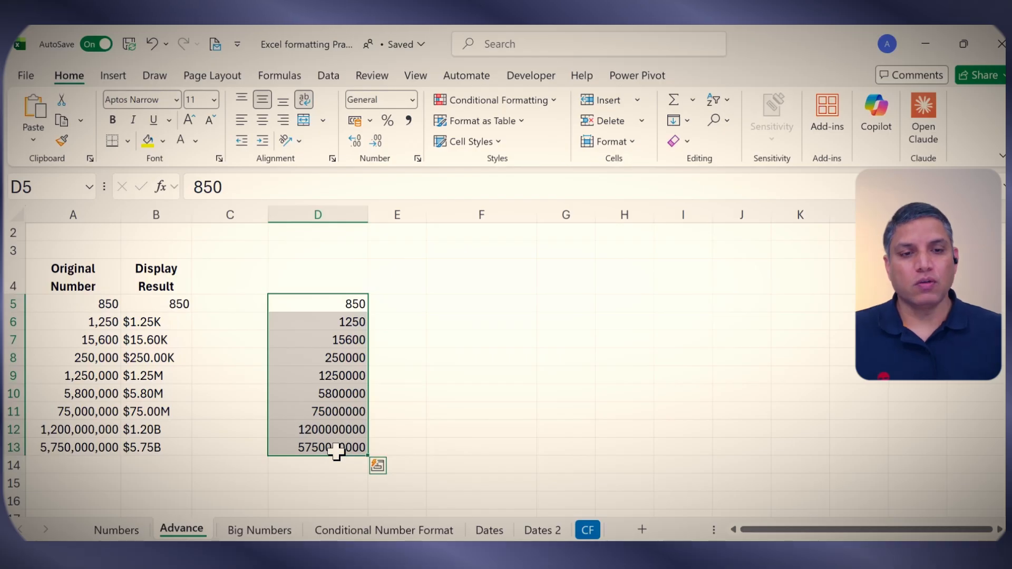
# Apply the custom number format #,##0, to D5:D13 so the values show in thousands.
pyautogui.hotkey('ctrl', '1')
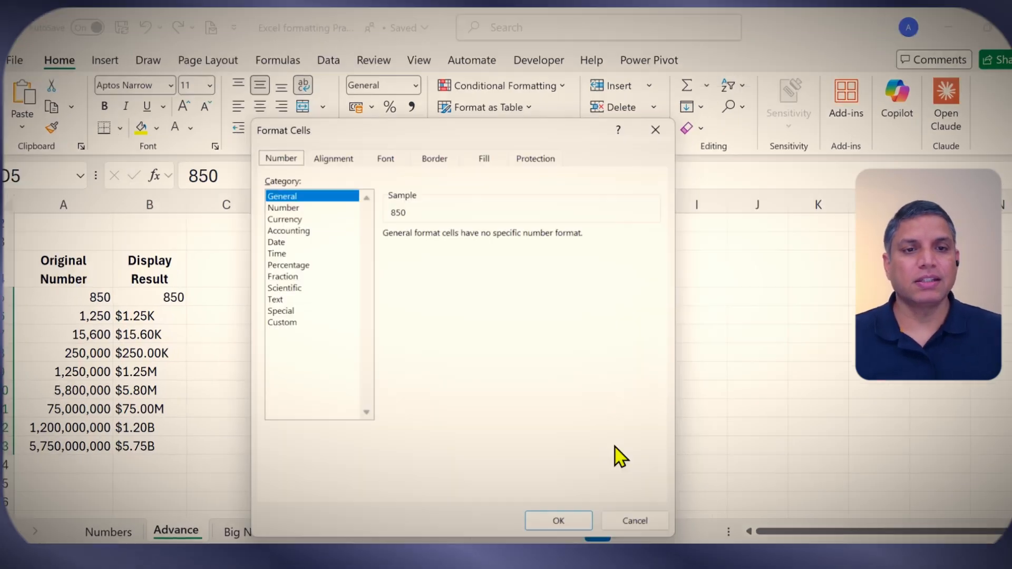
pyautogui.click(285, 328)
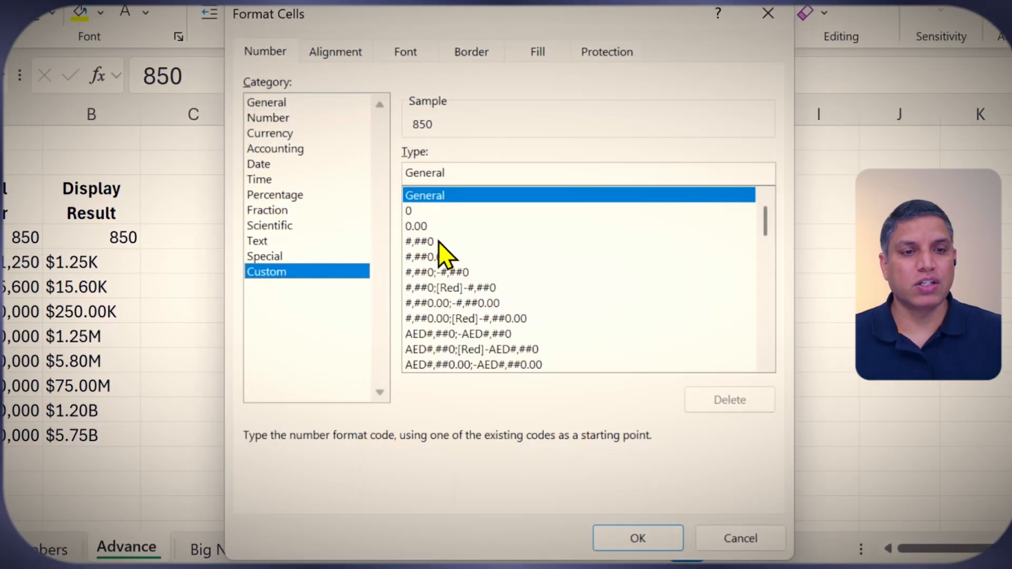
pyautogui.click(437, 241)
pyautogui.write(',##0,')
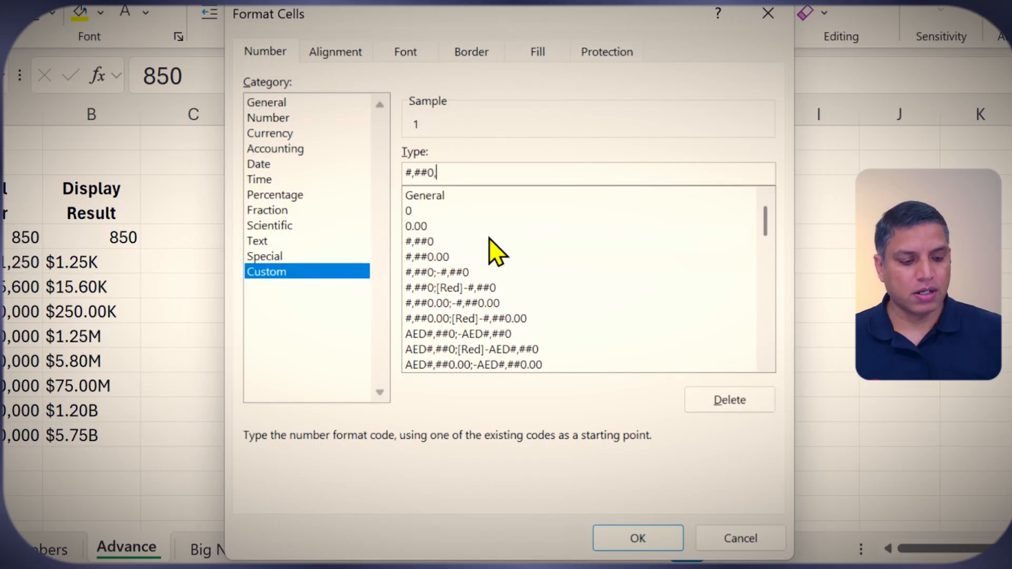
pyautogui.press('Return')
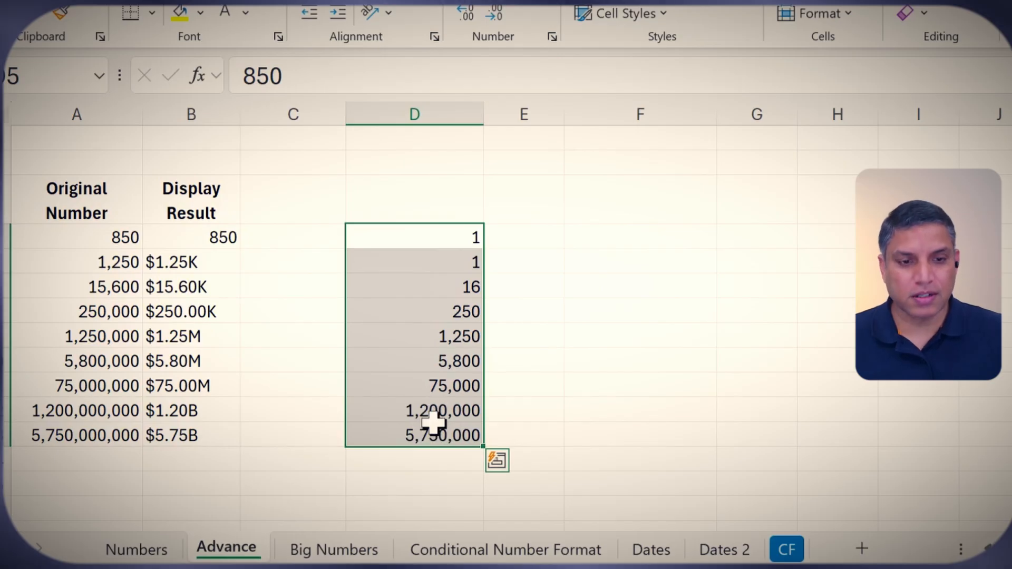
# Change the custom number format of D5:D13 to #,##0,, so the values show in millions.
pyautogui.hotkey('ctrl', '1')
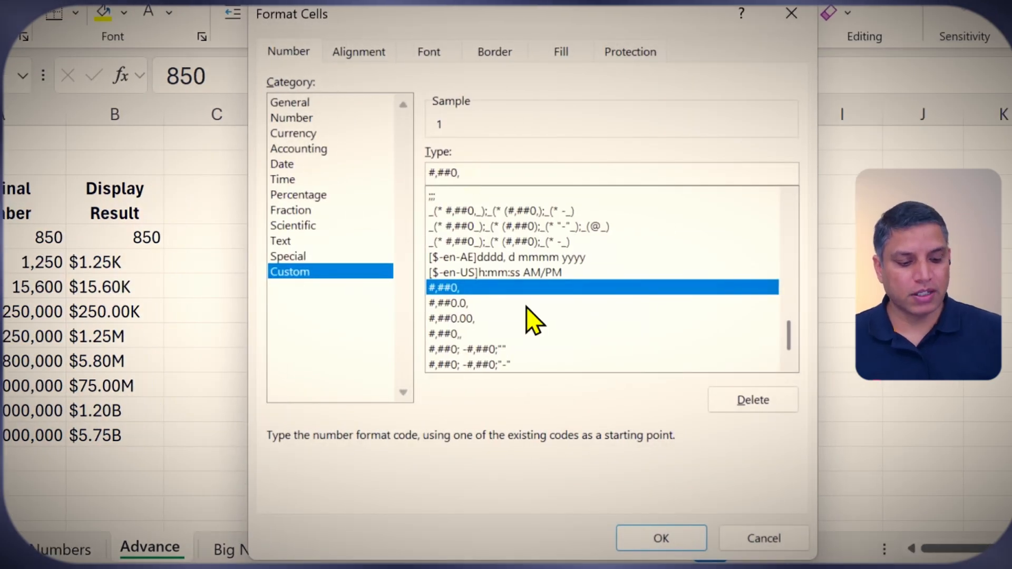
pyautogui.write(',')
pyautogui.press('Return')
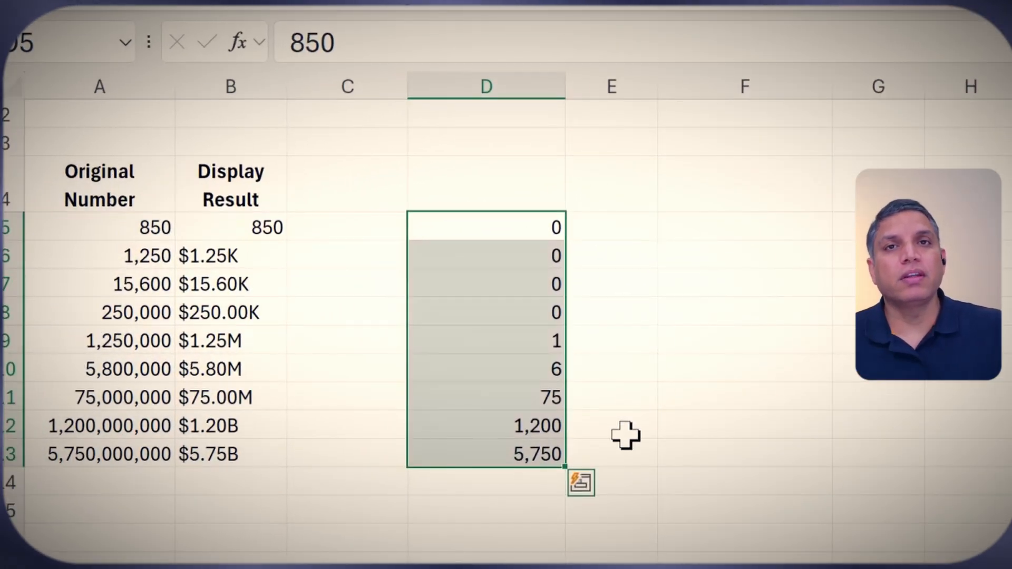
# Compare the formatted numbers in D5:D10 with the original numbers in column A and the display results in column B.
pyautogui.moveTo(533, 221); pyautogui.dragTo(530, 365)
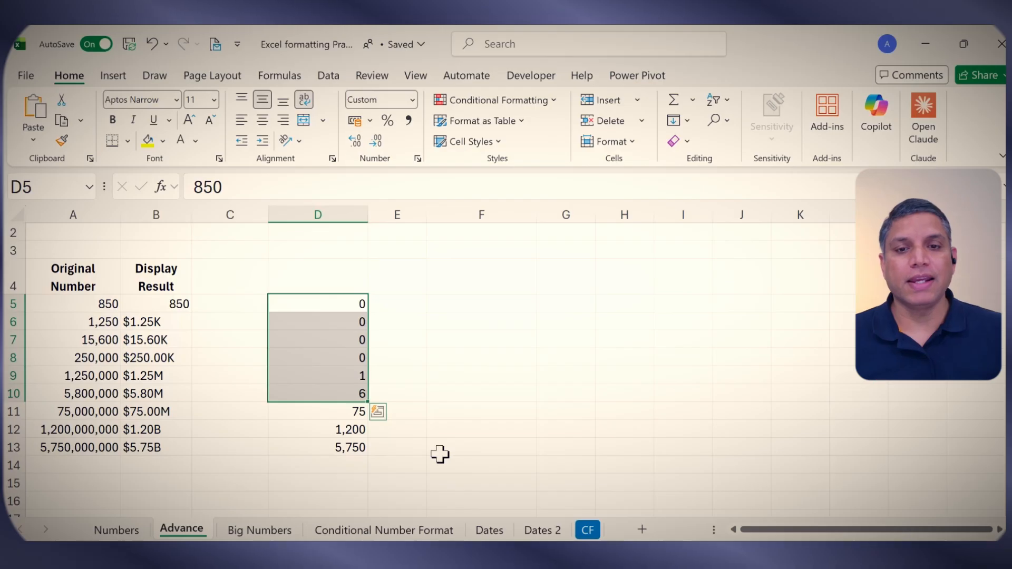
pyautogui.click(182, 305)
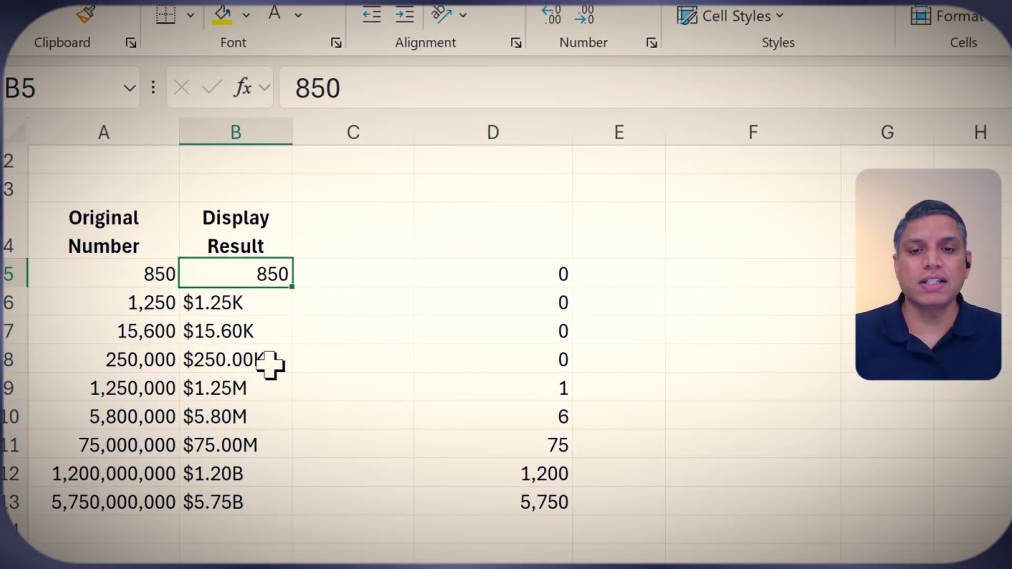
pyautogui.moveTo(266, 304); pyautogui.dragTo(259, 363)
pyautogui.moveTo(132, 388); pyautogui.dragTo(136, 501)
pyautogui.click(258, 404)
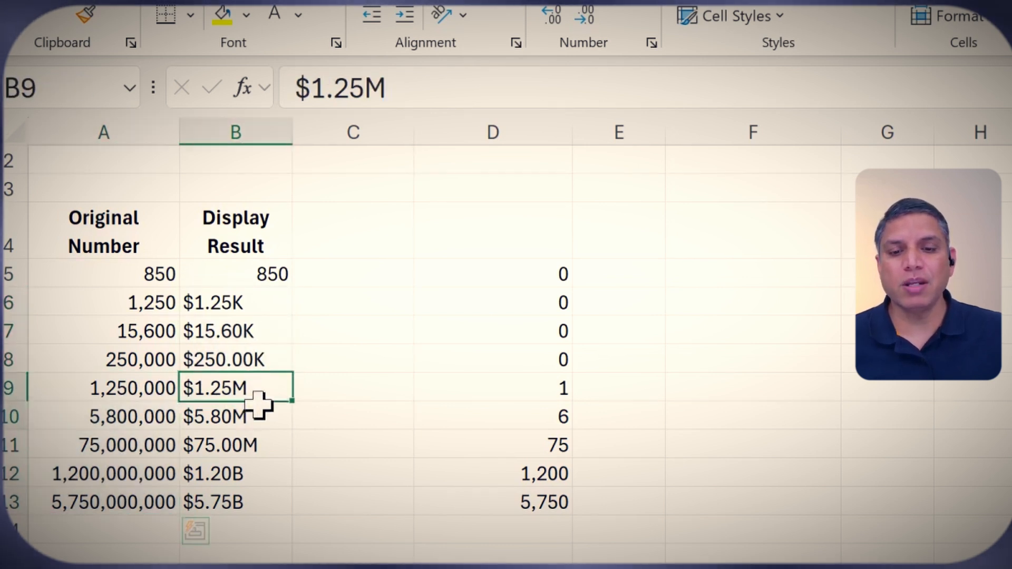
pyautogui.moveTo(258, 403); pyautogui.dragTo(259, 500)
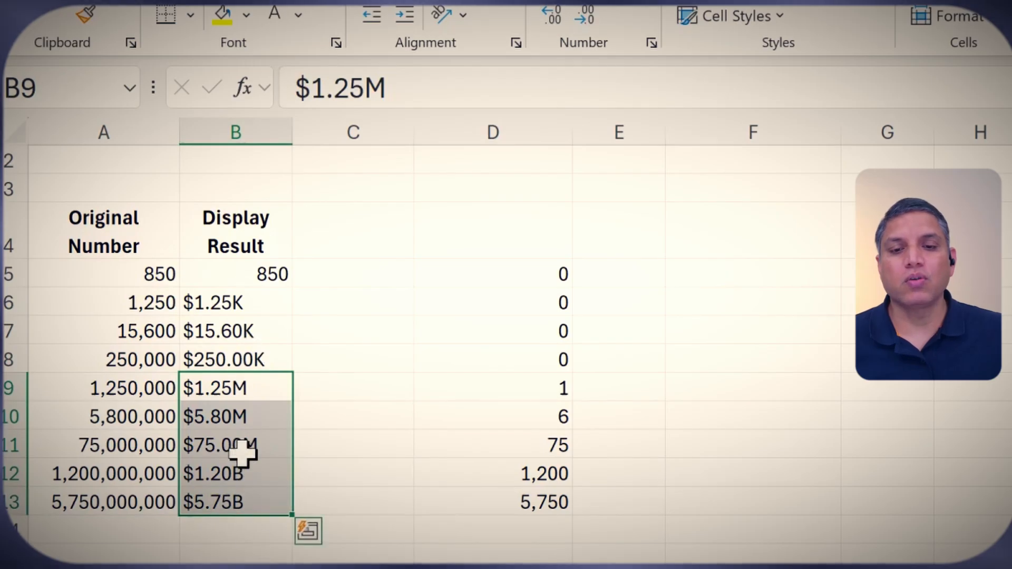
pyautogui.moveTo(255, 273); pyautogui.dragTo(243, 497)
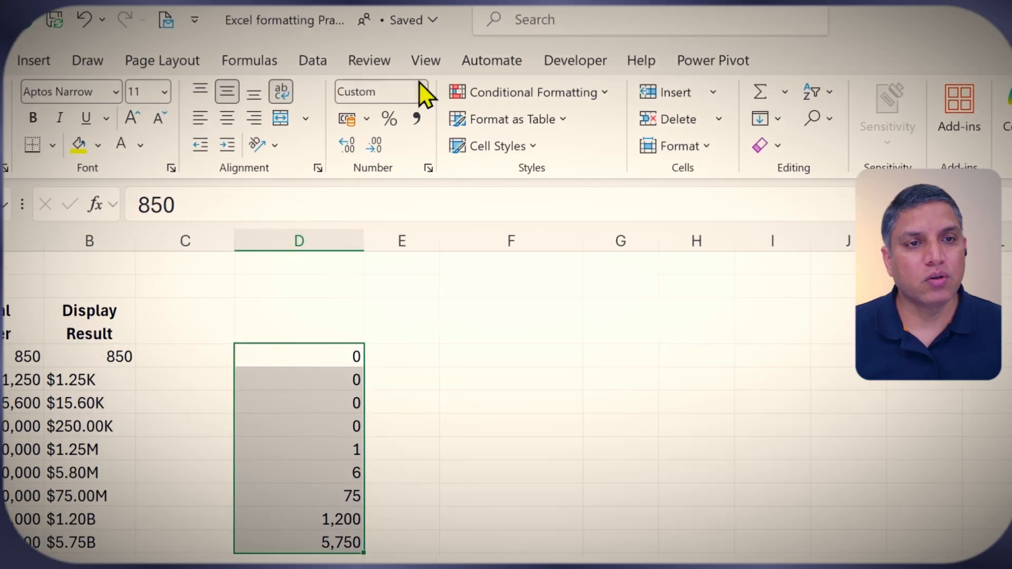
# Reset the number format of D5:D13 to General.
pyautogui.click(423, 93)
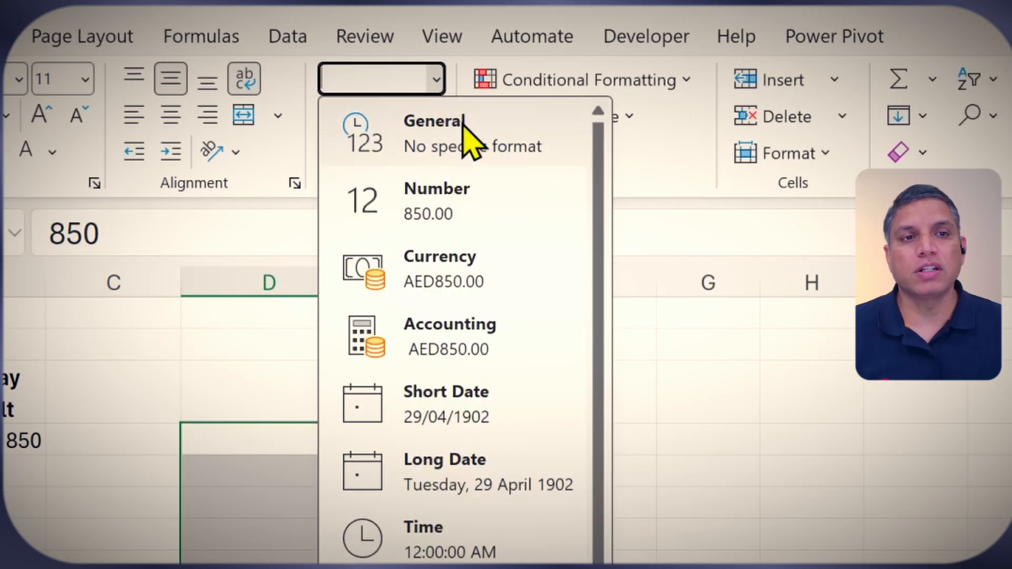
pyautogui.click(464, 153)
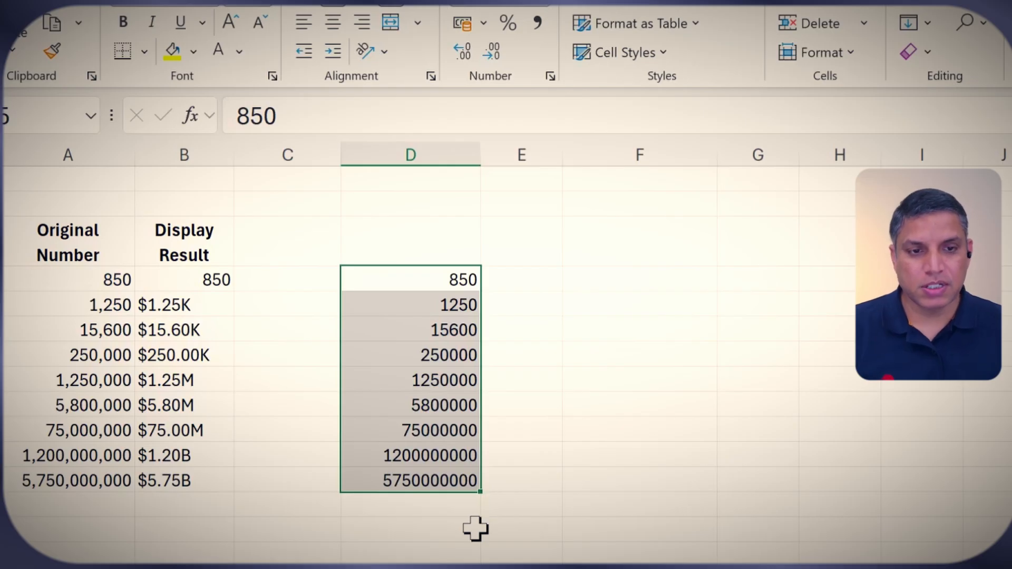
# Open the custom number format for D5:D13 and clear its existing format code.
pyautogui.hotkey('ctrl', '1')
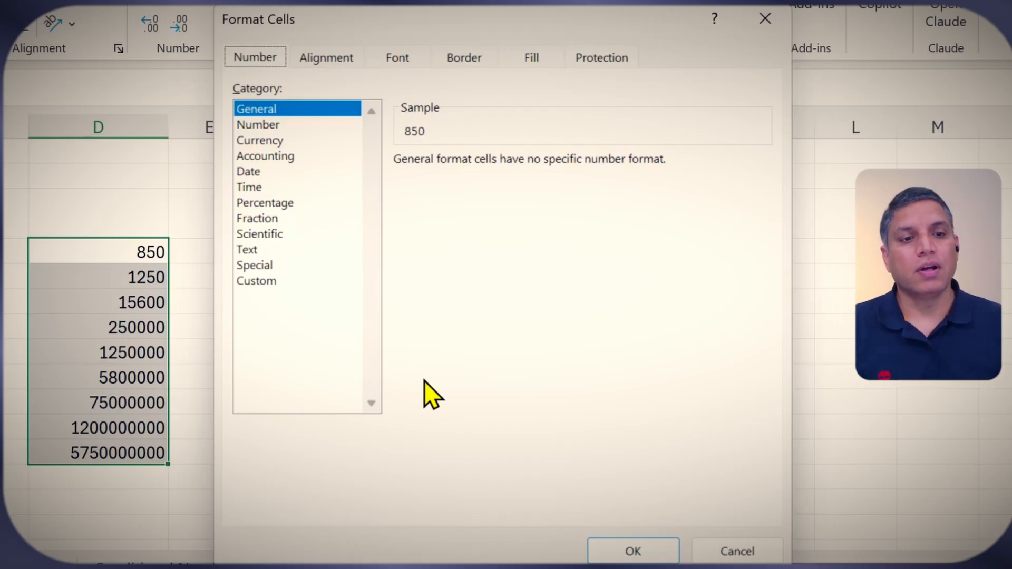
pyautogui.click(266, 281)
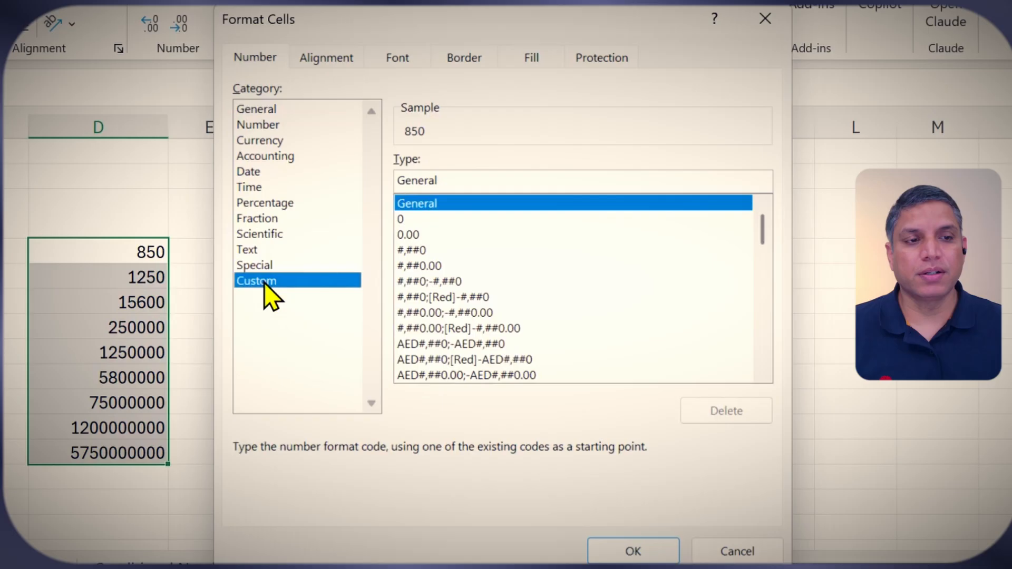
pyautogui.click(451, 180)
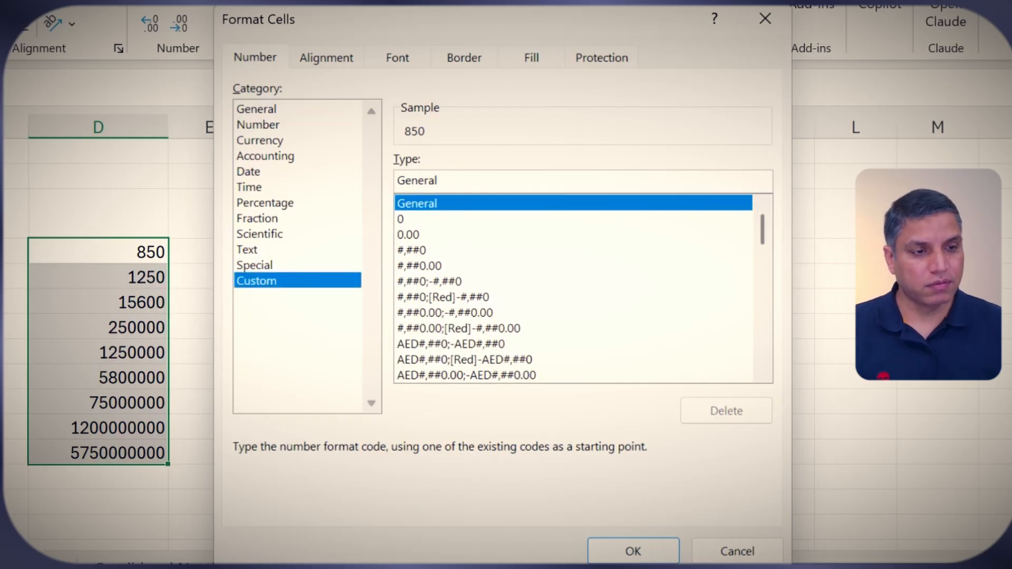
pyautogui.press('BackSpace')
pyautogui.press('BackSpace')
pyautogui.press('BackSpace')
pyautogui.press('BackSpace')
pyautogui.press('BackSpace')
pyautogui.press('BackSpace')
pyautogui.press('BackSpace')
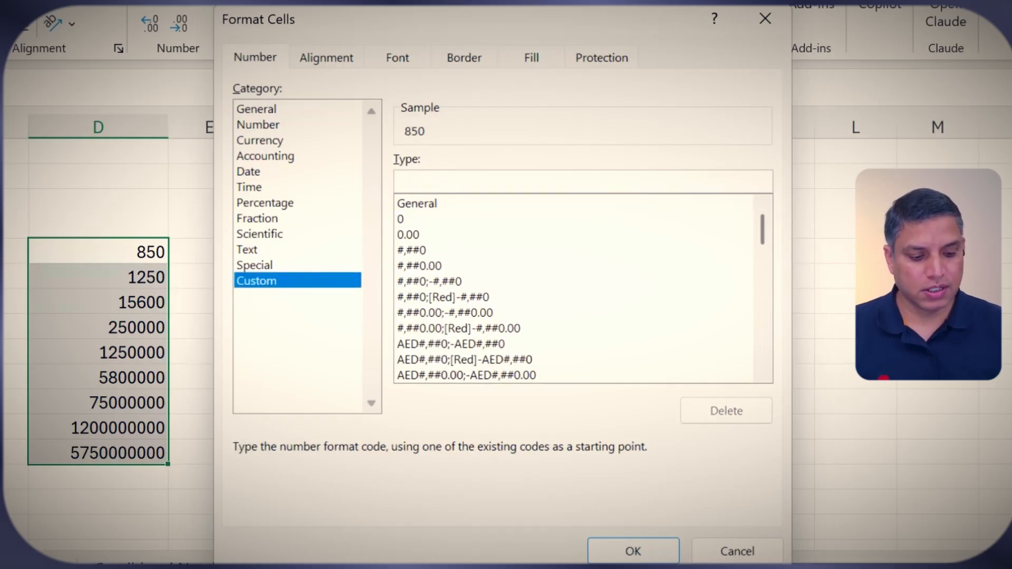
pyautogui.write(';')
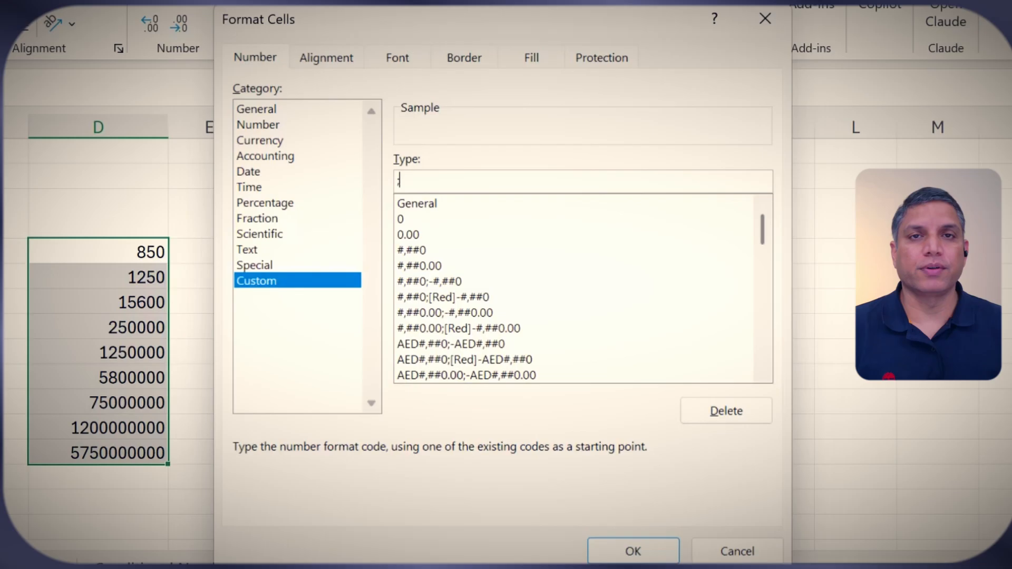
pyautogui.press('BackSpace')
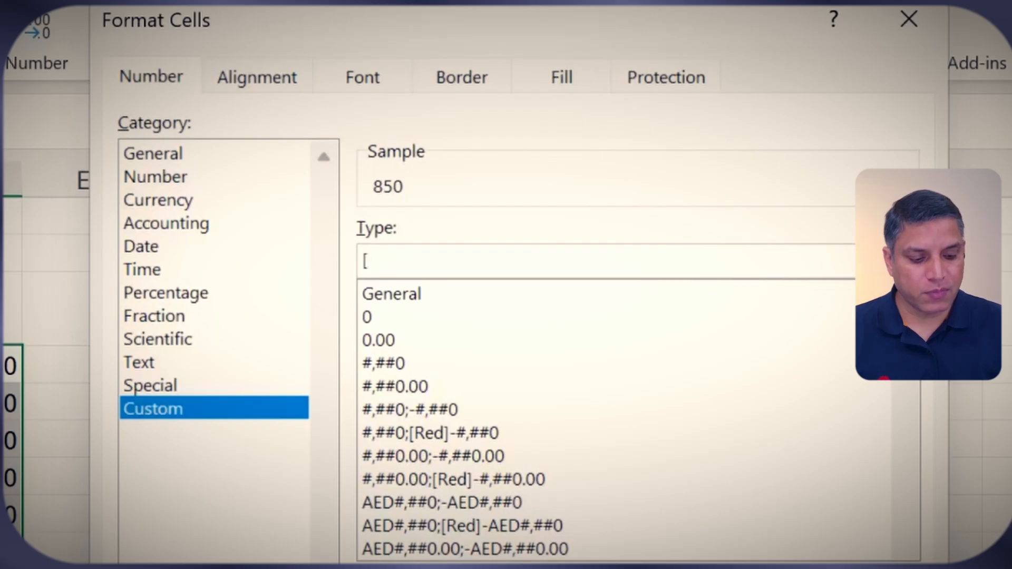
# Start the custom format code with the condition [>1000000].
pyautogui.write('[>')
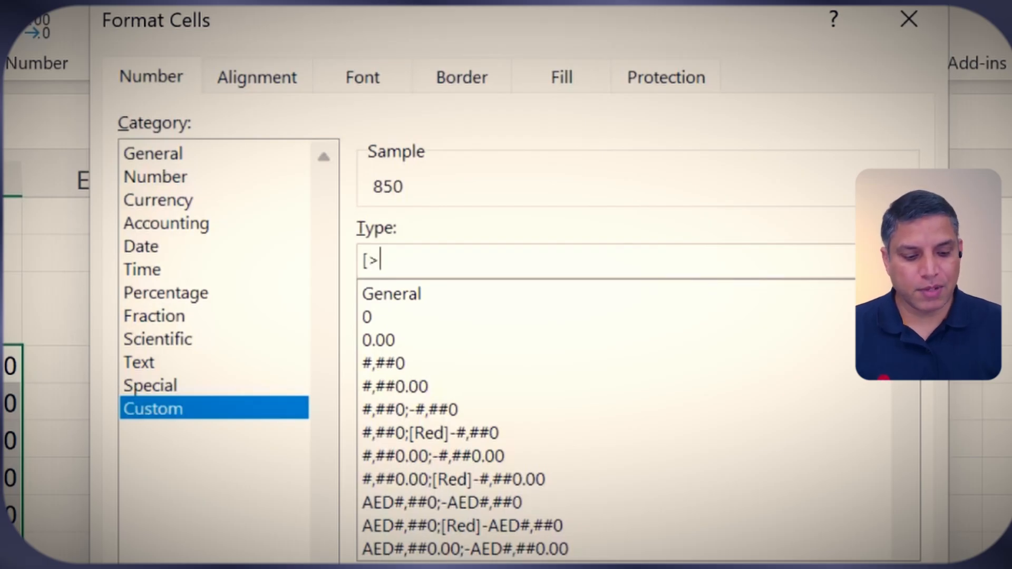
pyautogui.write('1000000')
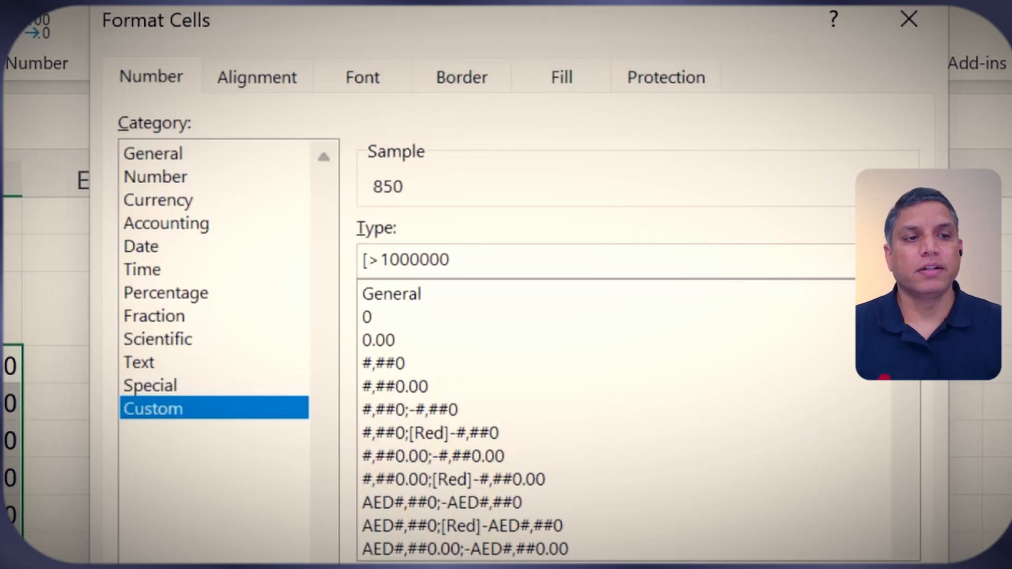
pyautogui.write(']')
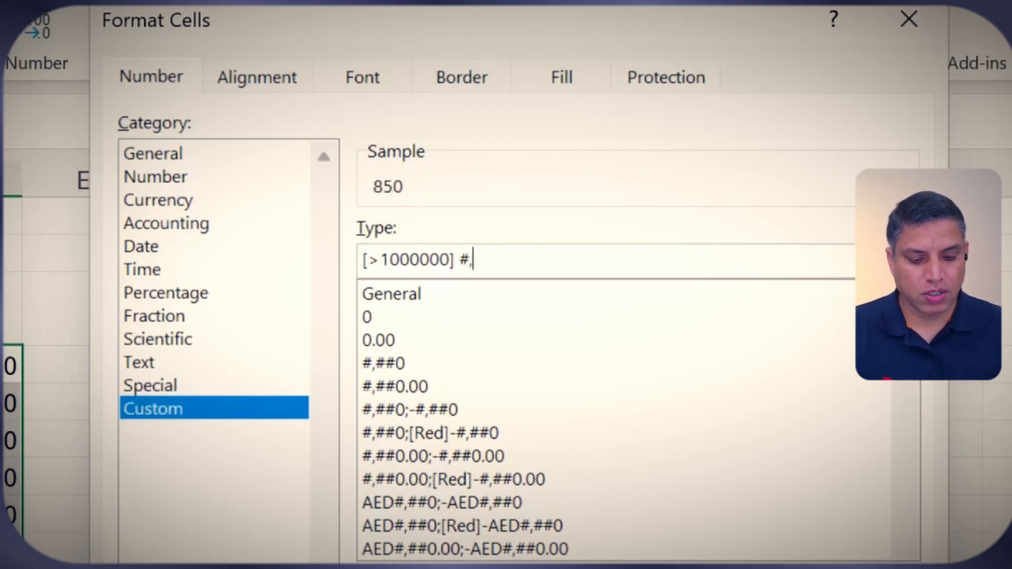
# Complete the format code after the condition with #,##0.0,, "M"; and apply it to D5:D13.
pyautogui.write('#,##')
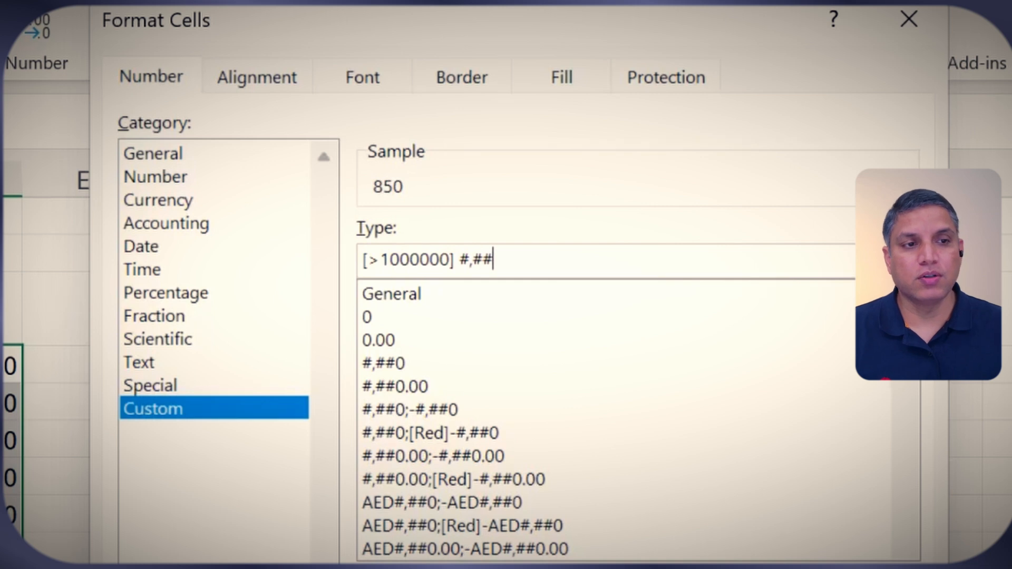
pyautogui.write('0')
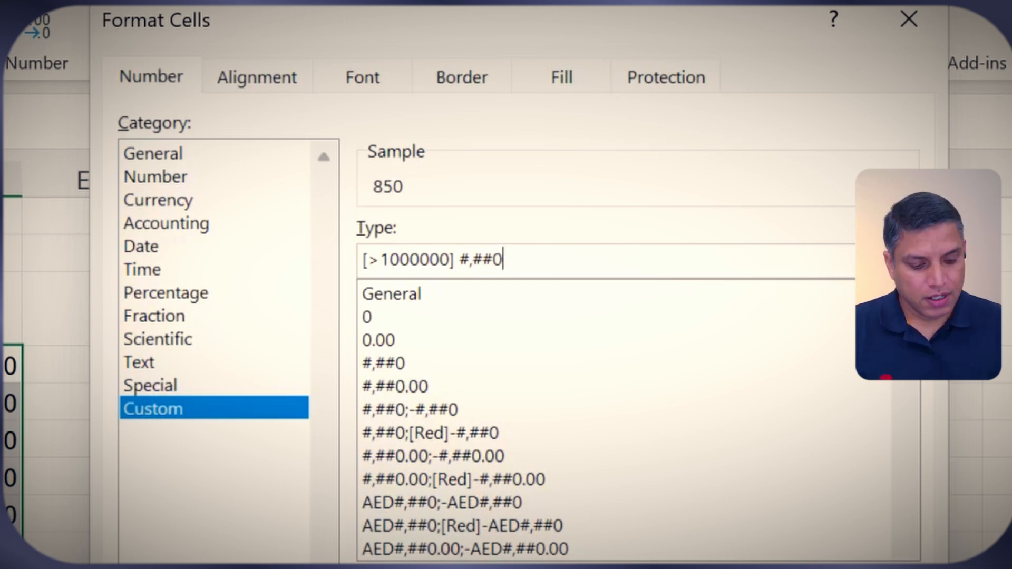
pyautogui.write('.0,,')
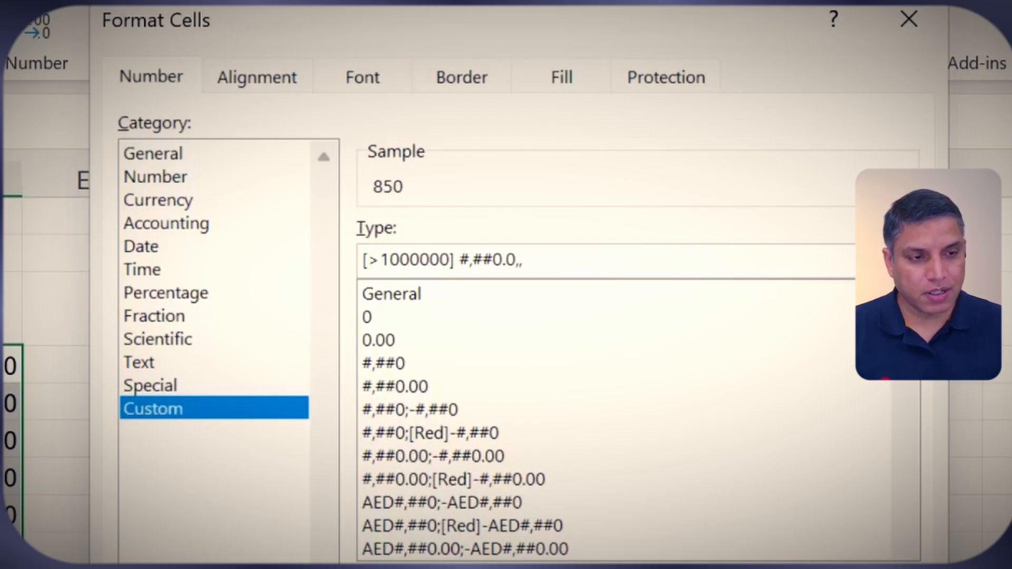
pyautogui.write('M')
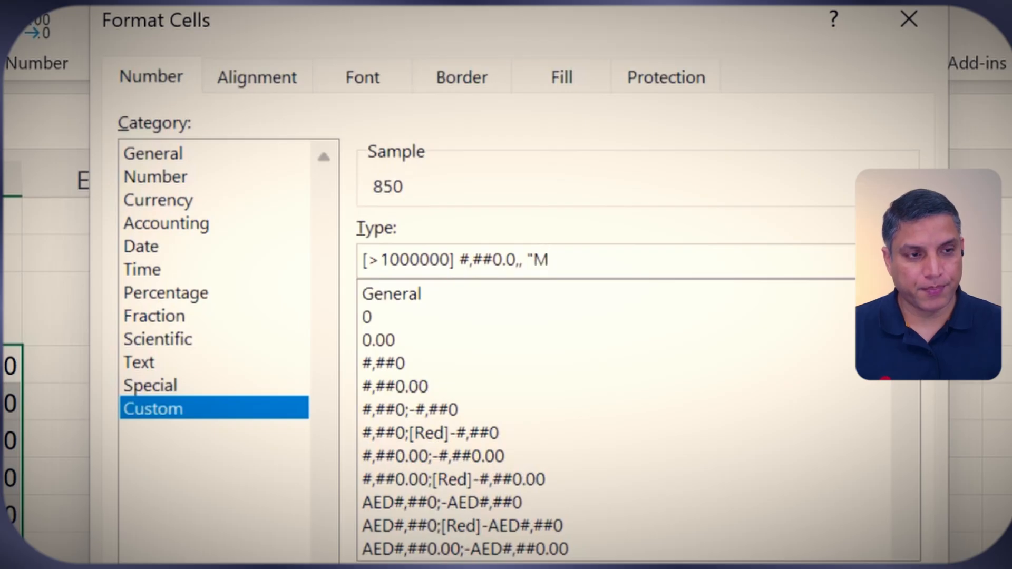
pyautogui.write('";')
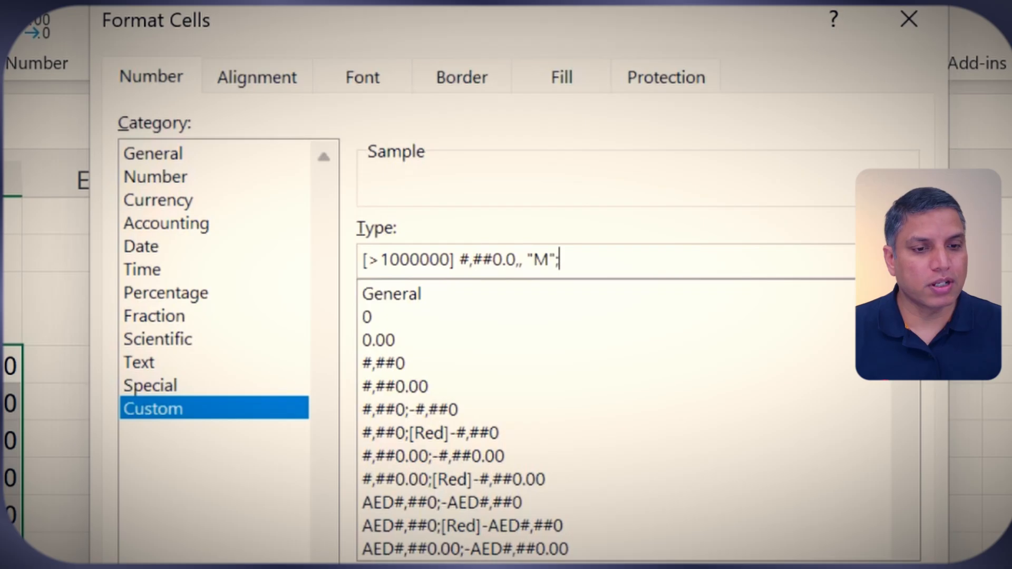
pyautogui.press('Return')
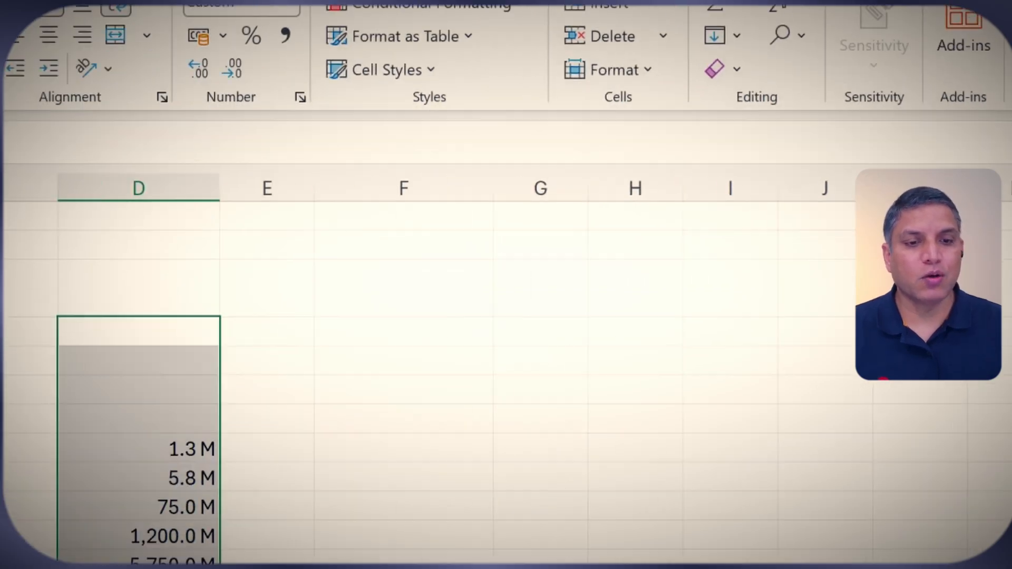
# Check how the conditional format displays the values in D9:D13 and in D5:D8.
pyautogui.click(360, 382)
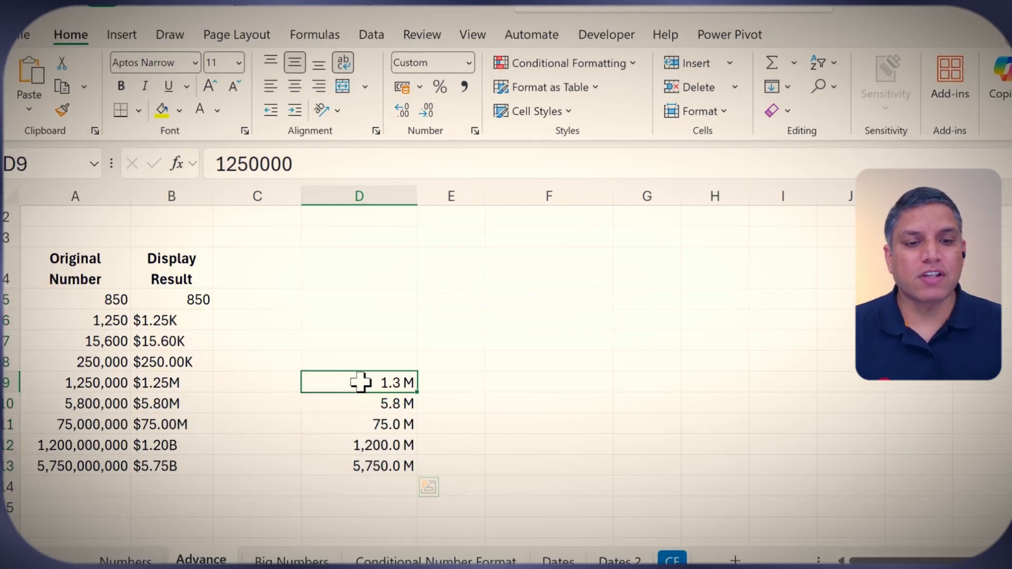
pyautogui.moveTo(361, 382); pyautogui.dragTo(387, 464)
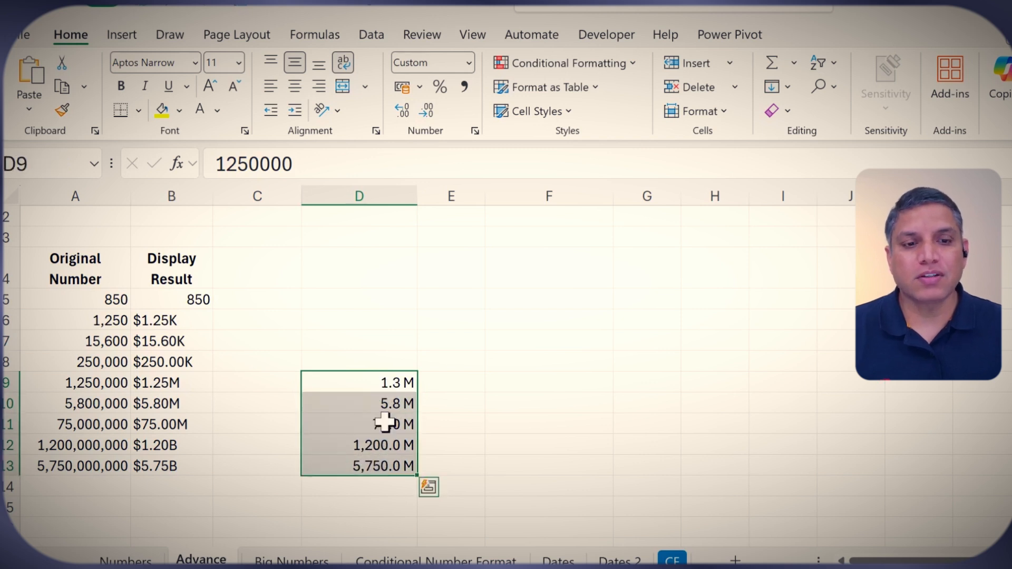
pyautogui.moveTo(389, 361); pyautogui.dragTo(381, 298)
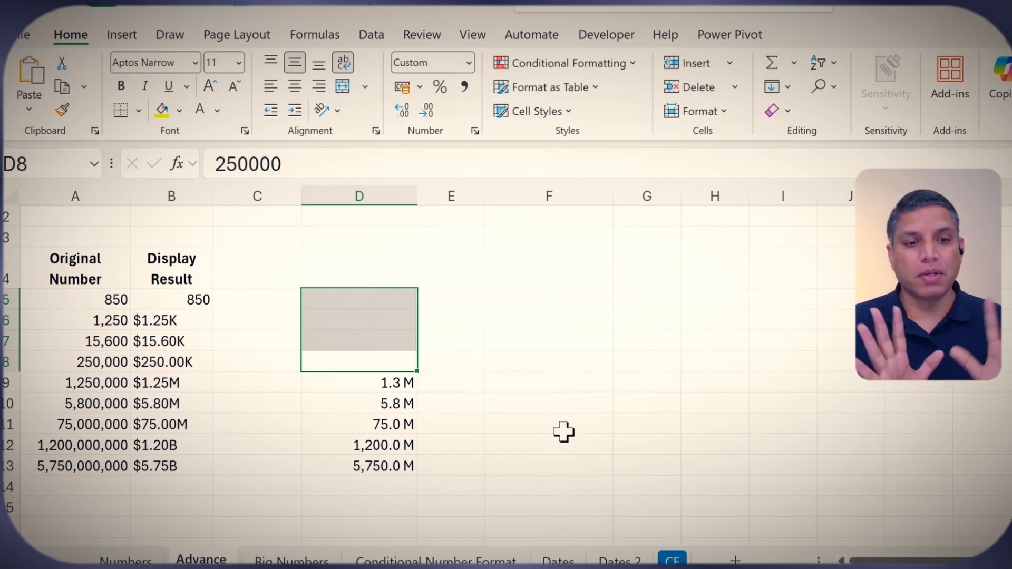
pyautogui.moveTo(395, 462); pyautogui.dragTo(374, 306)
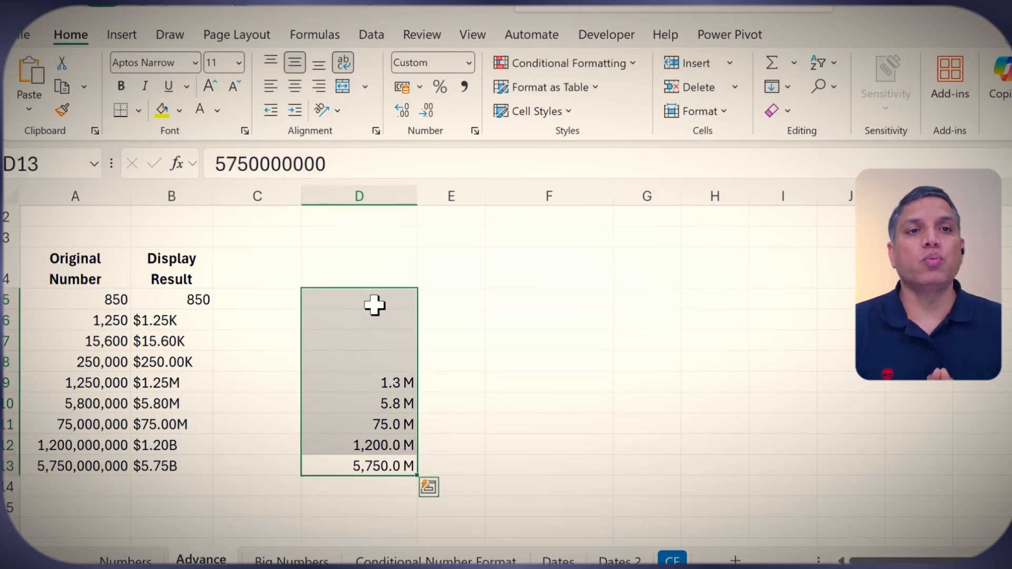
# Enter a pair of square brackets [ ] in D3 as a note on the condition syntax.
pyautogui.click(373, 237)
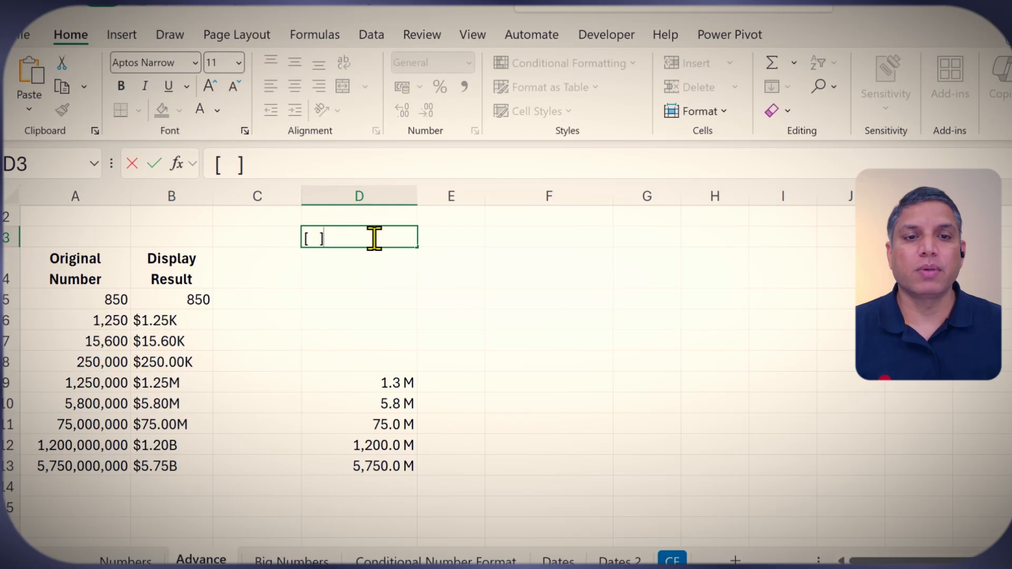
pyautogui.press('Return')
# Reopen the custom format code of D5:D13 and append a copy of the section [>1000000] #,##0.0,, "M"; to it.
pyautogui.moveTo(374, 298); pyautogui.dragTo(388, 462)
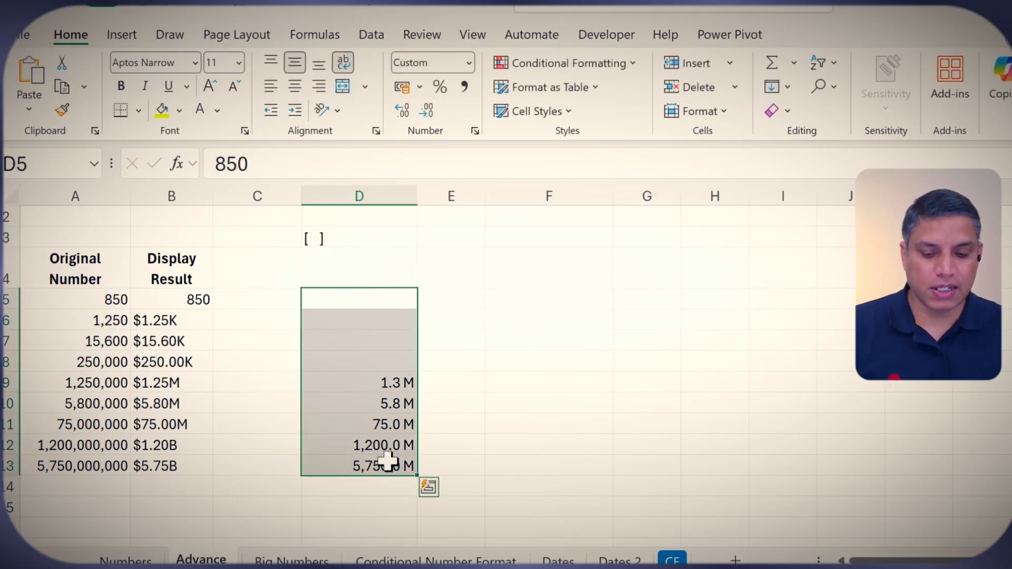
pyautogui.hotkey('ctrl', '1')
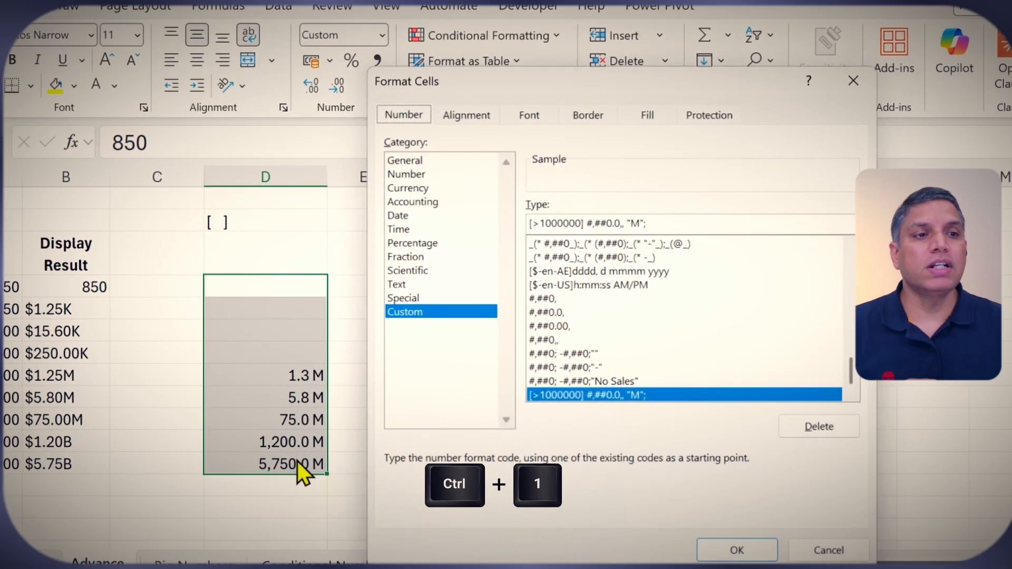
pyautogui.moveTo(566, 203); pyautogui.dragTo(415, 206)
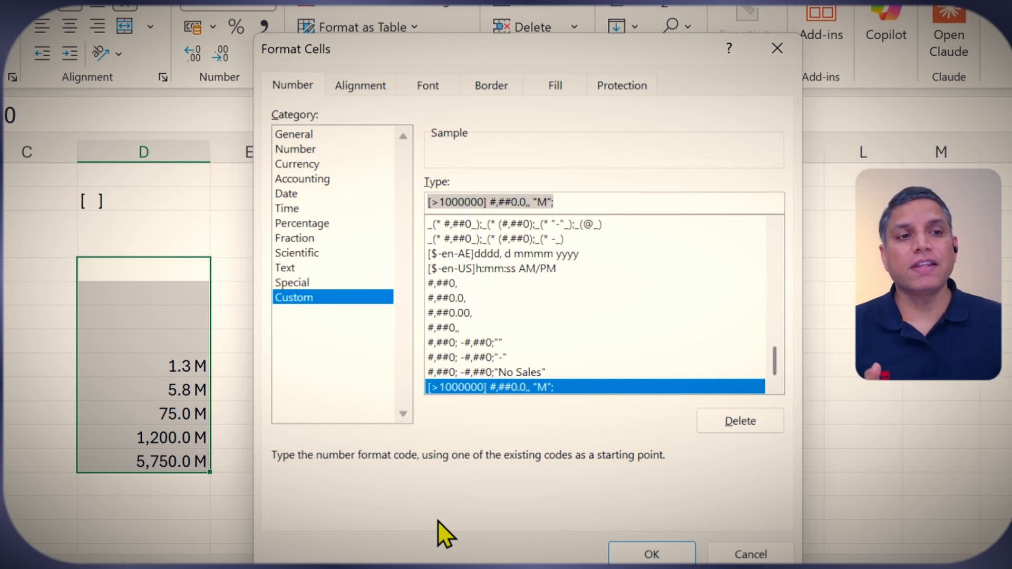
pyautogui.click(457, 203)
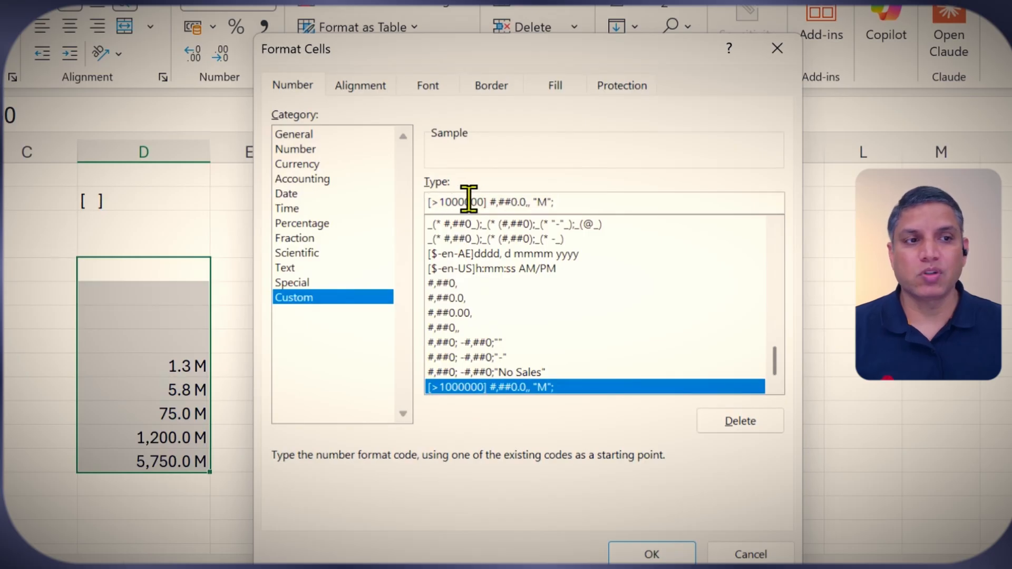
pyautogui.moveTo(571, 204); pyautogui.dragTo(425, 206)
pyautogui.hotkey('ctrl', 'c')
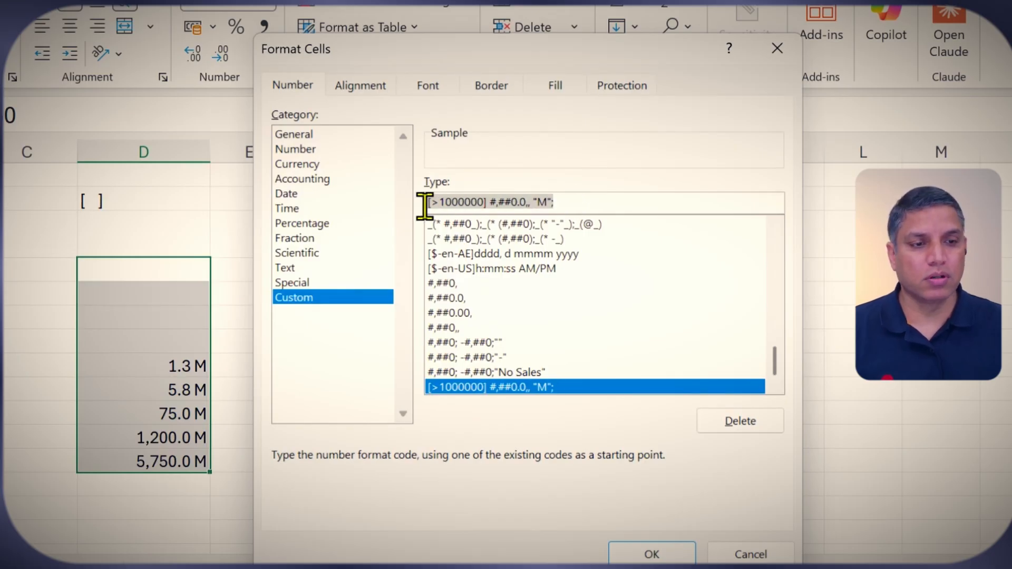
pyautogui.click(578, 200)
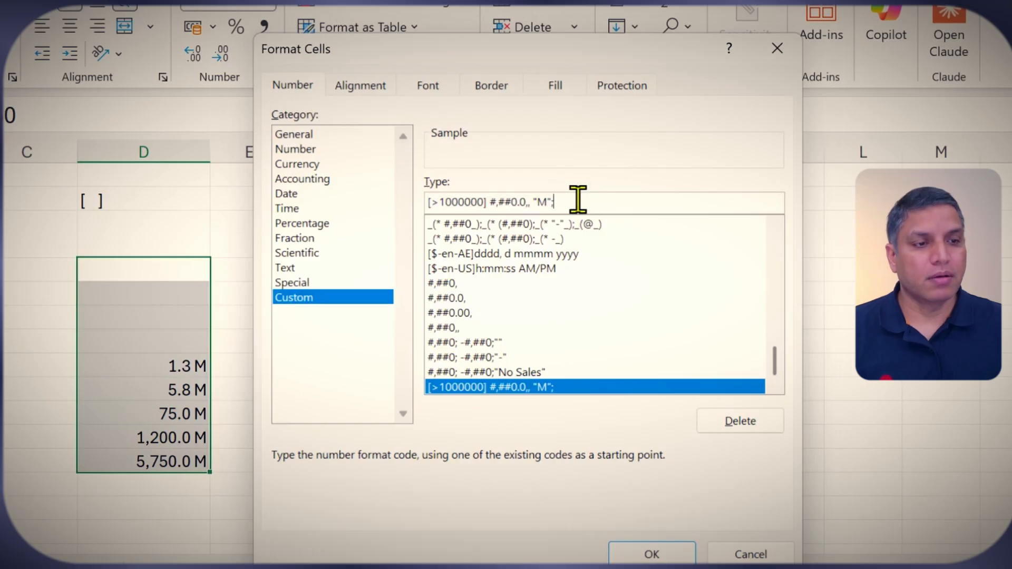
pyautogui.hotkey('ctrl', 'v')
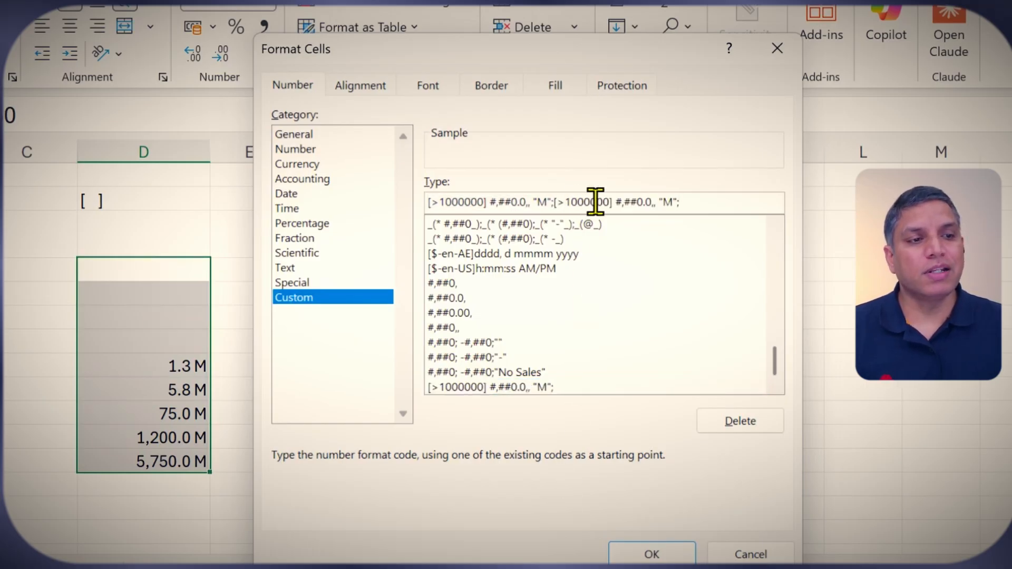
# Change the second section of the format code to [>1000] #,##0, "K";.
pyautogui.press('BackSpace')
pyautogui.press('BackSpace')
pyautogui.press('BackSpace')
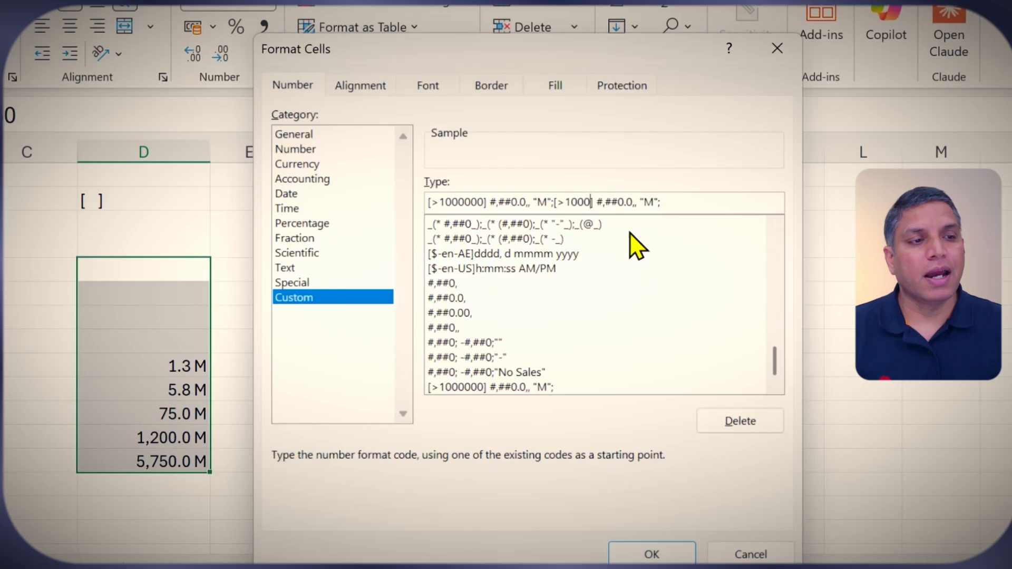
pyautogui.click(633, 201)
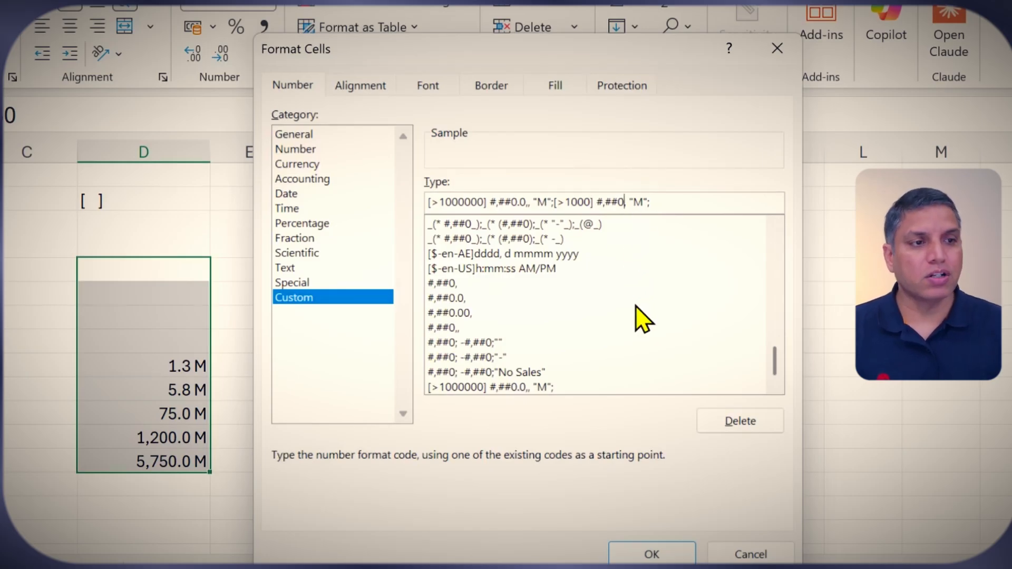
pyautogui.click(643, 201)
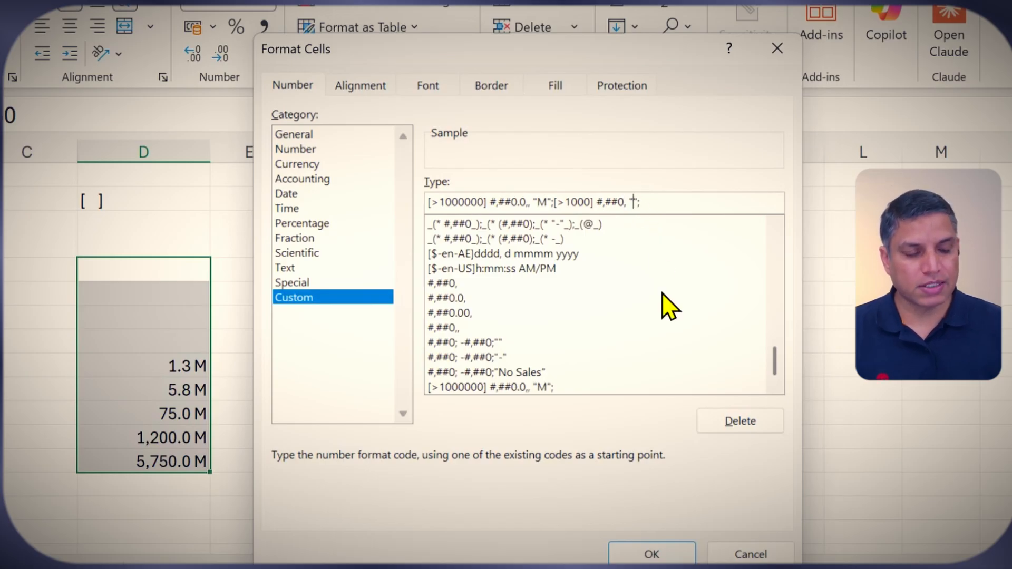
# End the format code with the section #,##0, copy the full code and apply the format to D5:D13.
pyautogui.click(662, 202)
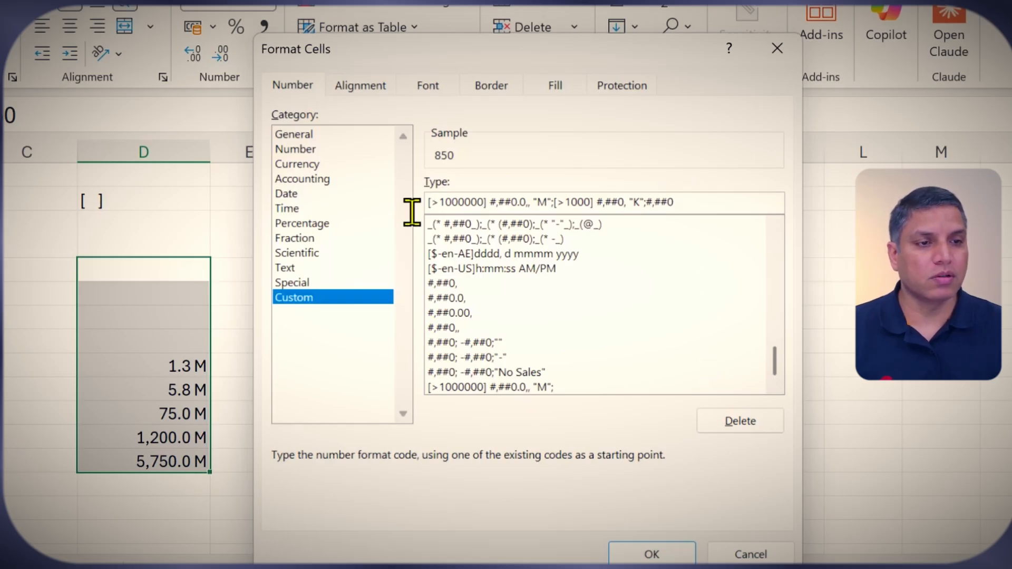
pyautogui.moveTo(679, 203); pyautogui.dragTo(413, 205)
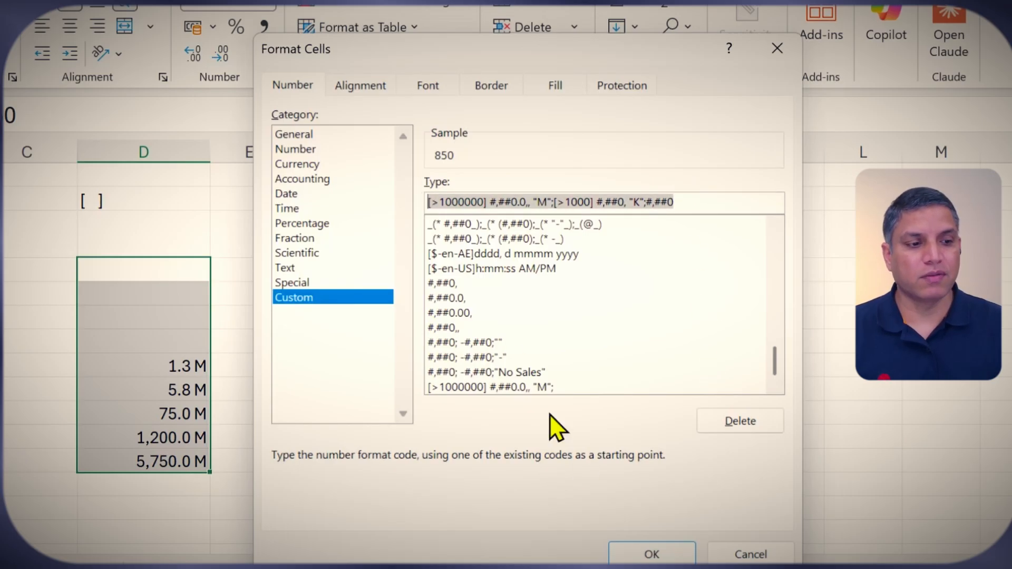
pyautogui.click(652, 554)
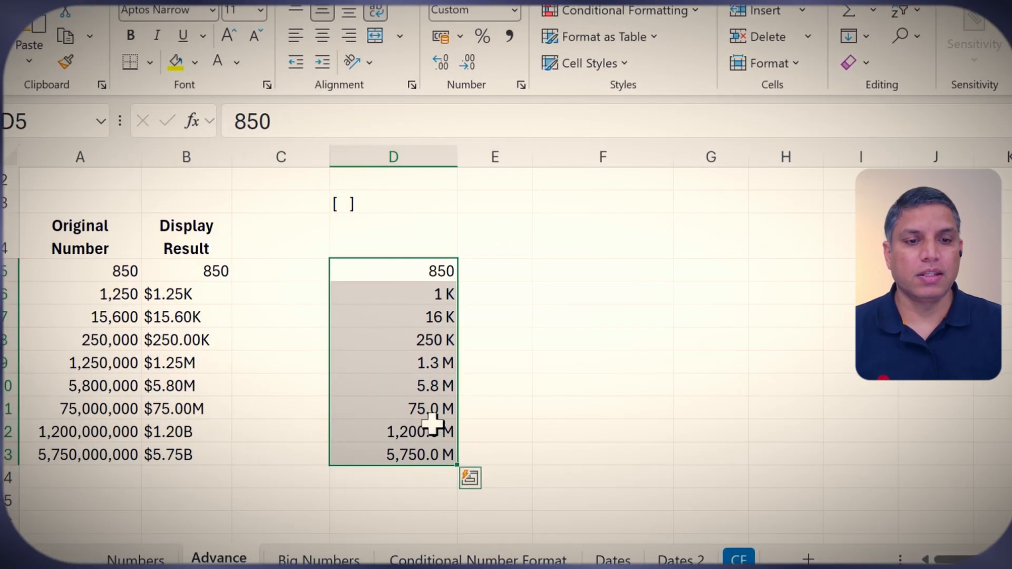
# Compare the original numbers in column A with their K, M and plain displays in D5:D13.
pyautogui.click(111, 295)
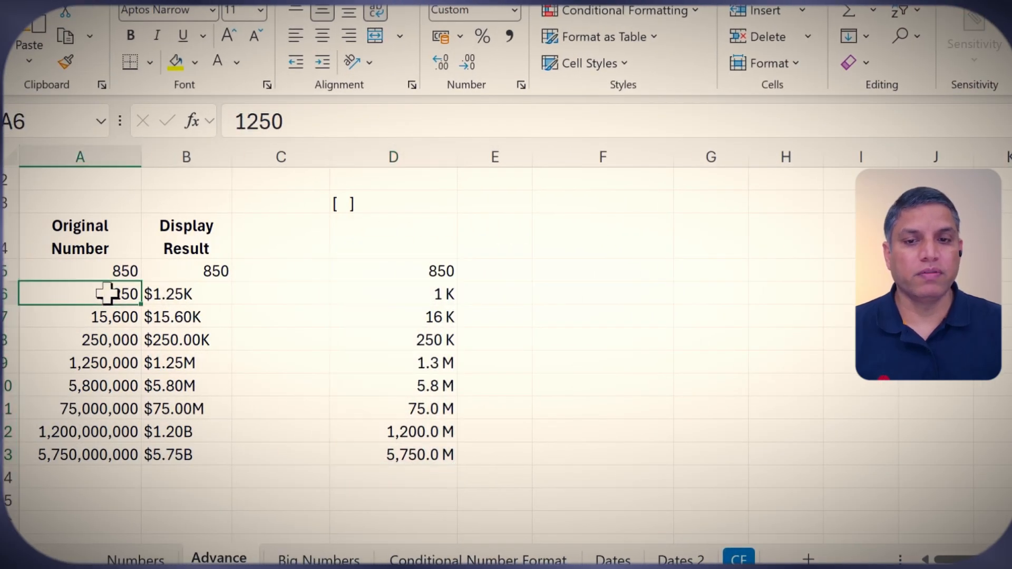
pyautogui.click(426, 292)
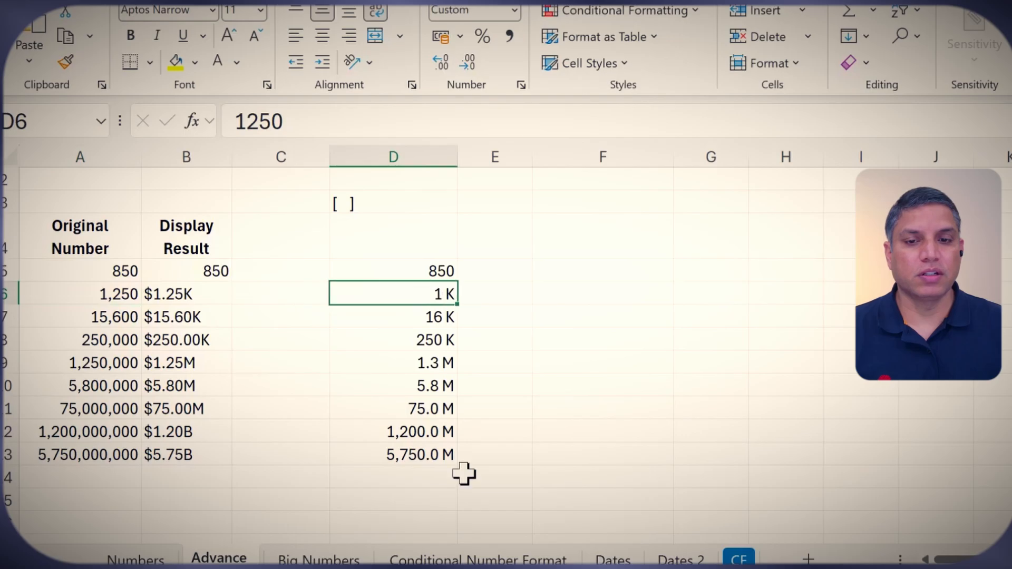
pyautogui.click(106, 316)
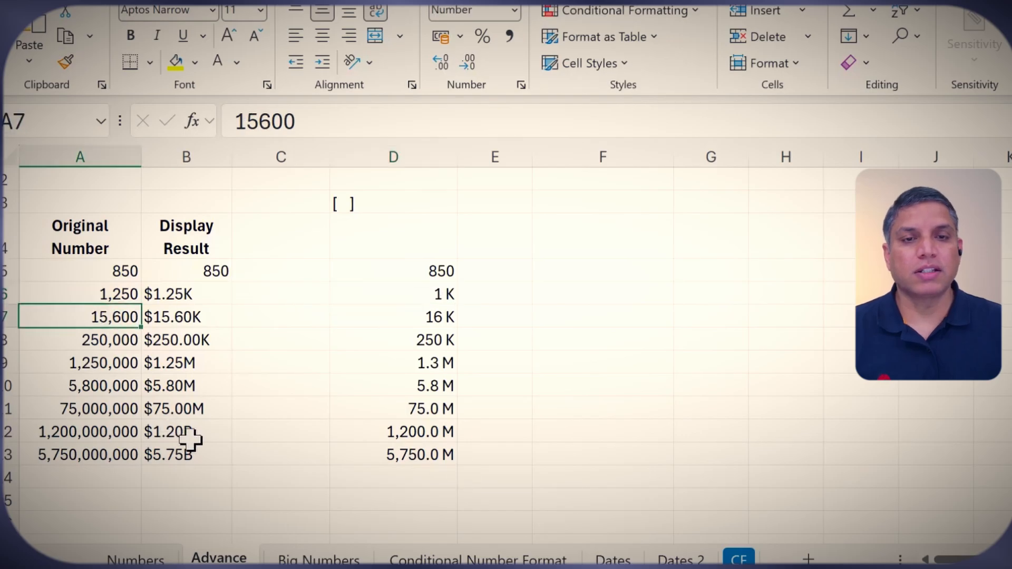
pyautogui.click(448, 317)
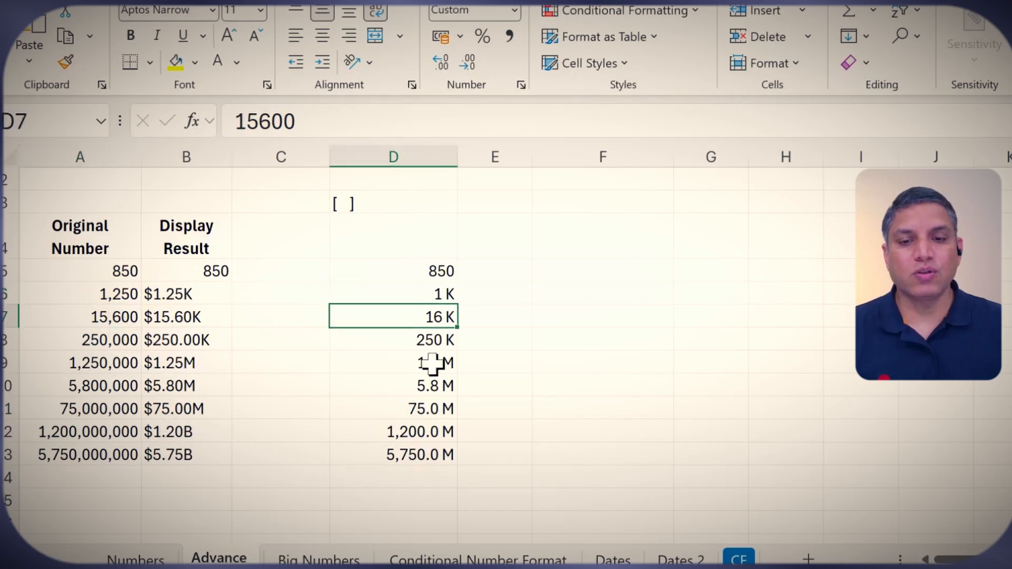
pyautogui.click(102, 364)
pyautogui.moveTo(101, 364); pyautogui.dragTo(109, 436)
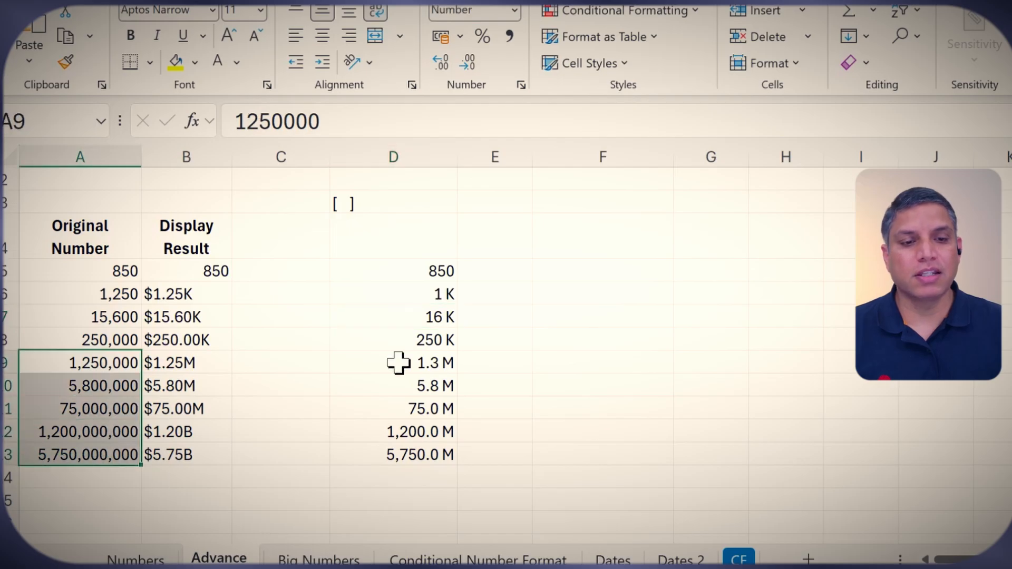
pyautogui.moveTo(431, 362); pyautogui.dragTo(432, 457)
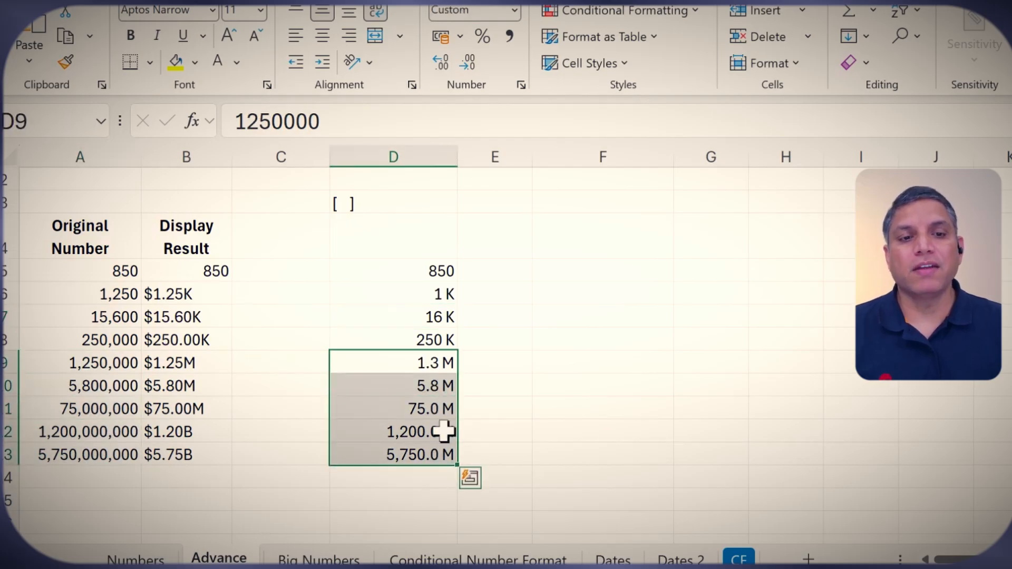
pyautogui.click(446, 290)
pyautogui.click(441, 272)
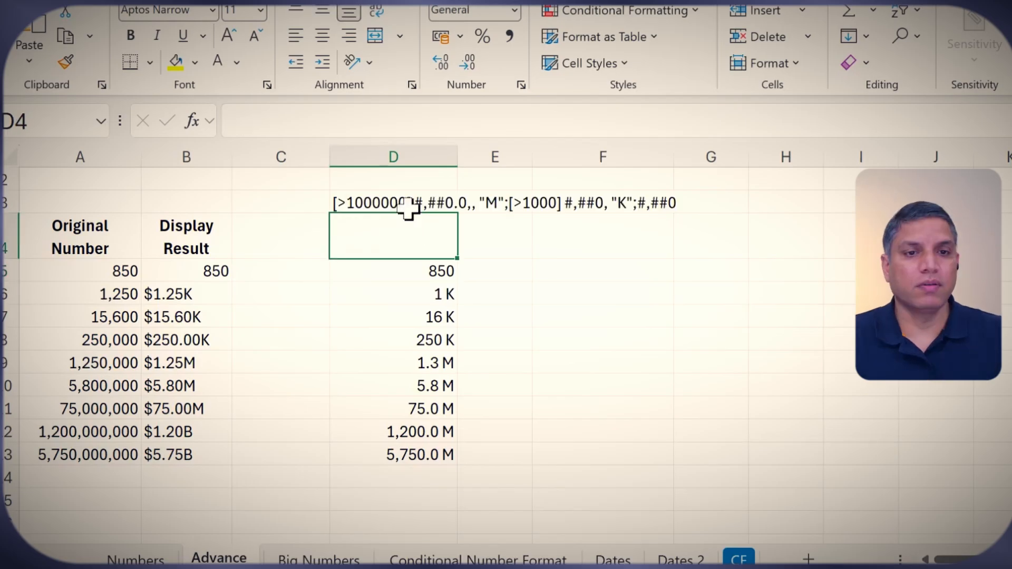
# Enlarge the format code text in D3 to font size 24.
pyautogui.click(410, 206)
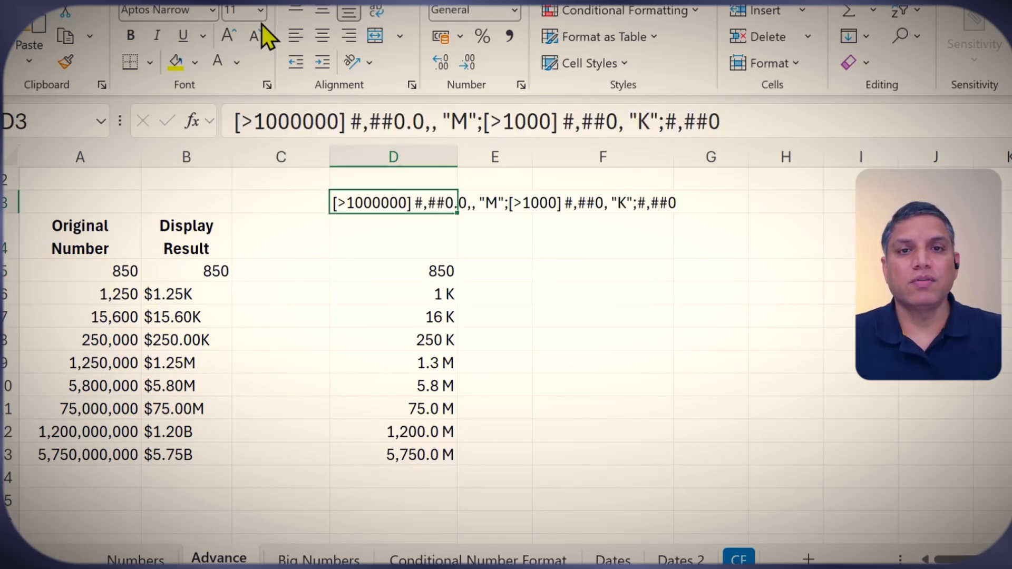
pyautogui.click(226, 38)
pyautogui.click(226, 38)
pyautogui.click(226, 38)
pyautogui.click(226, 38)
pyautogui.click(227, 38)
pyautogui.click(227, 38)
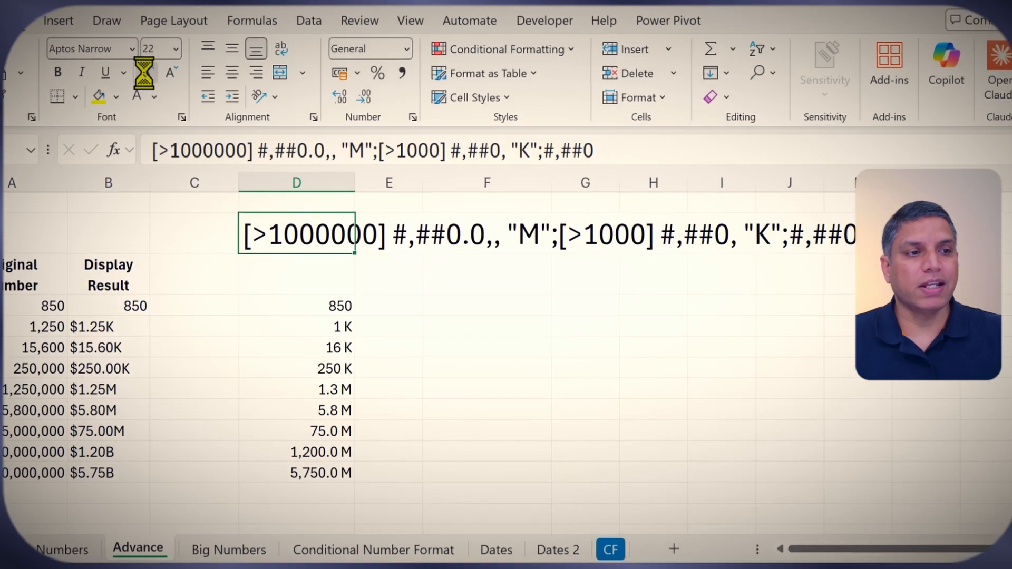
pyautogui.click(227, 38)
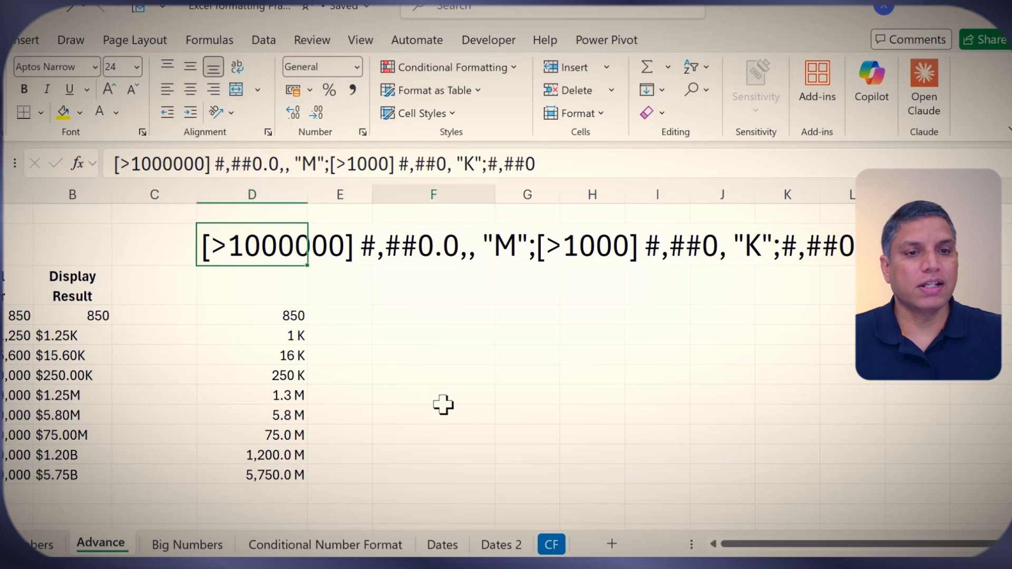
pyautogui.click(443, 401)
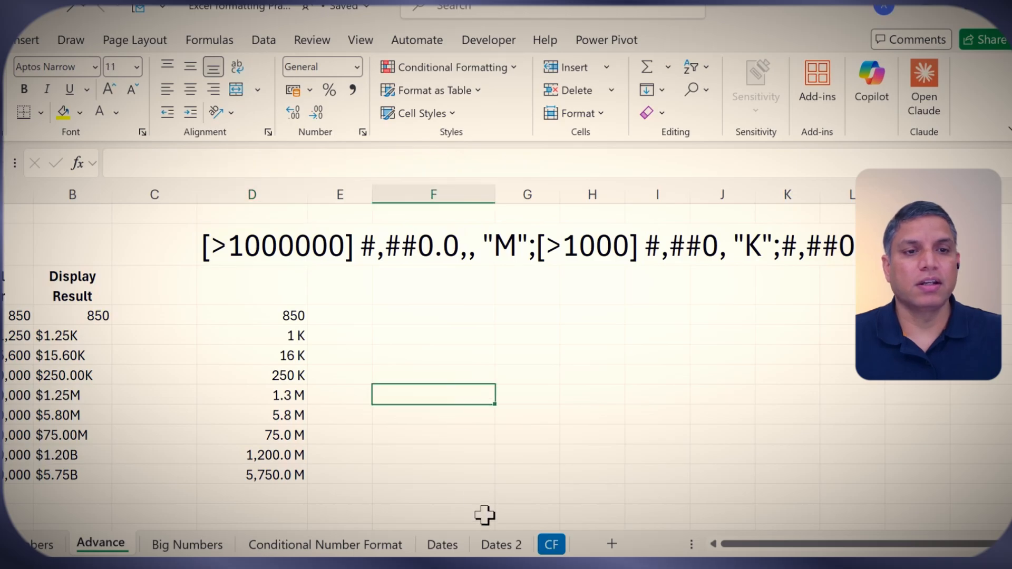
pyautogui.click(216, 242)
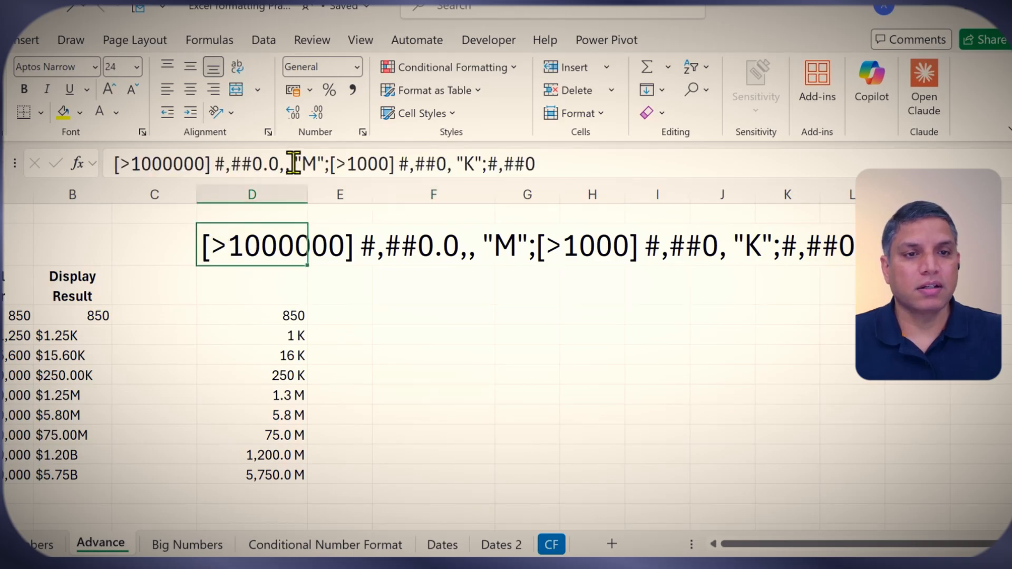
pyautogui.doubleClick(326, 163)
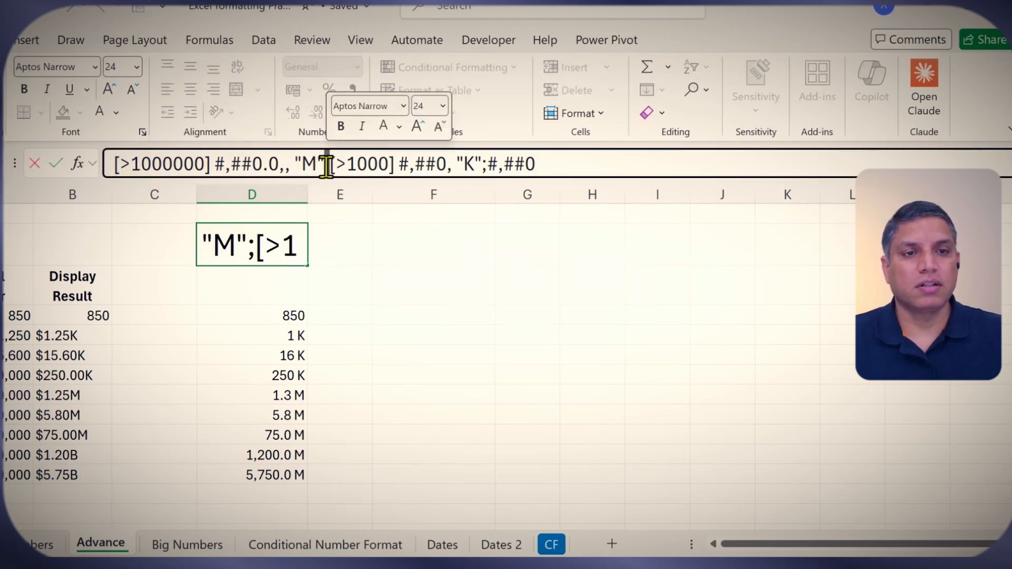
pyautogui.press('Escape')
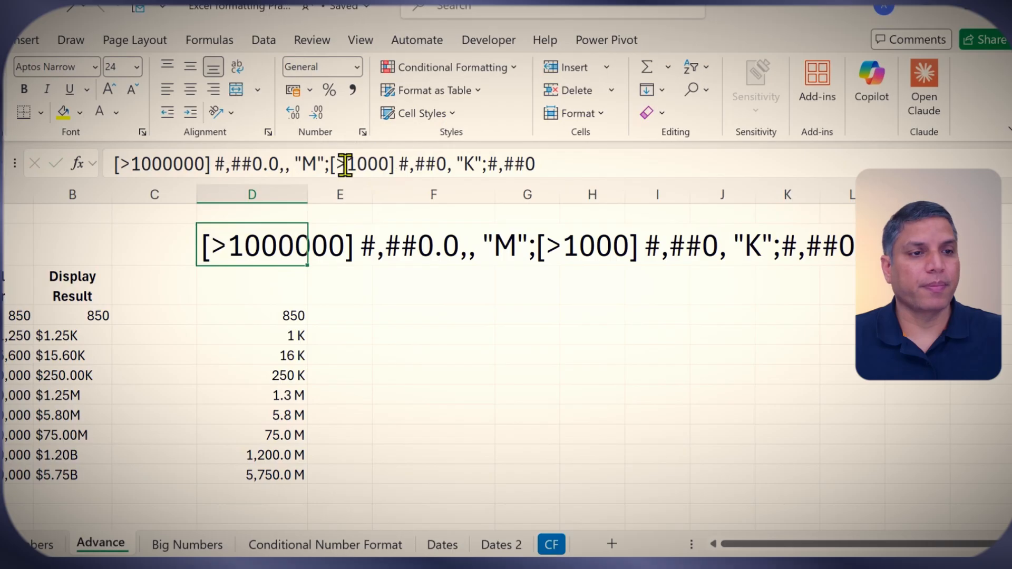
# Color the two semicolons separating the sections of the format code in D3 red.
pyautogui.doubleClick(293, 247)
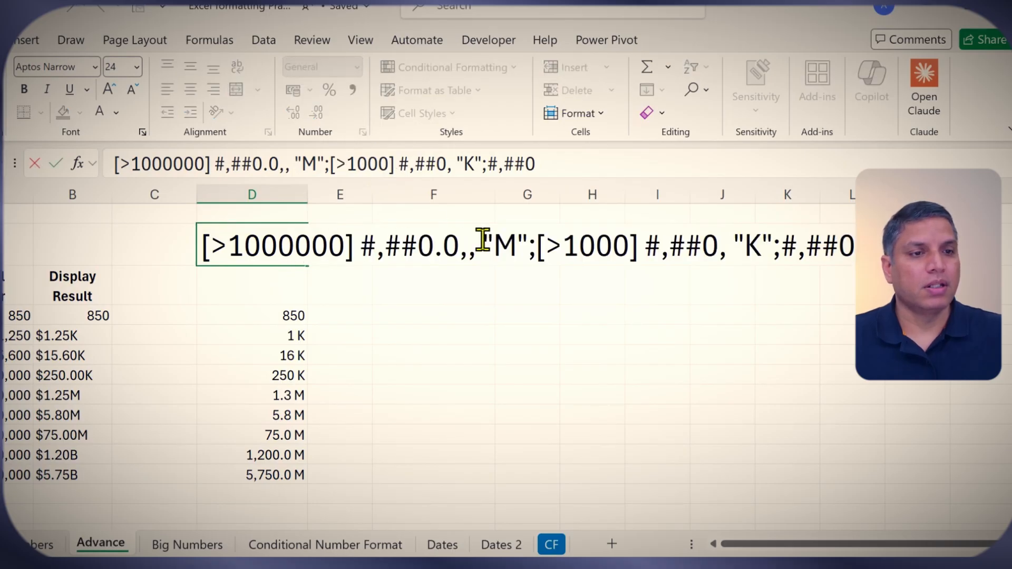
pyautogui.doubleClick(533, 246)
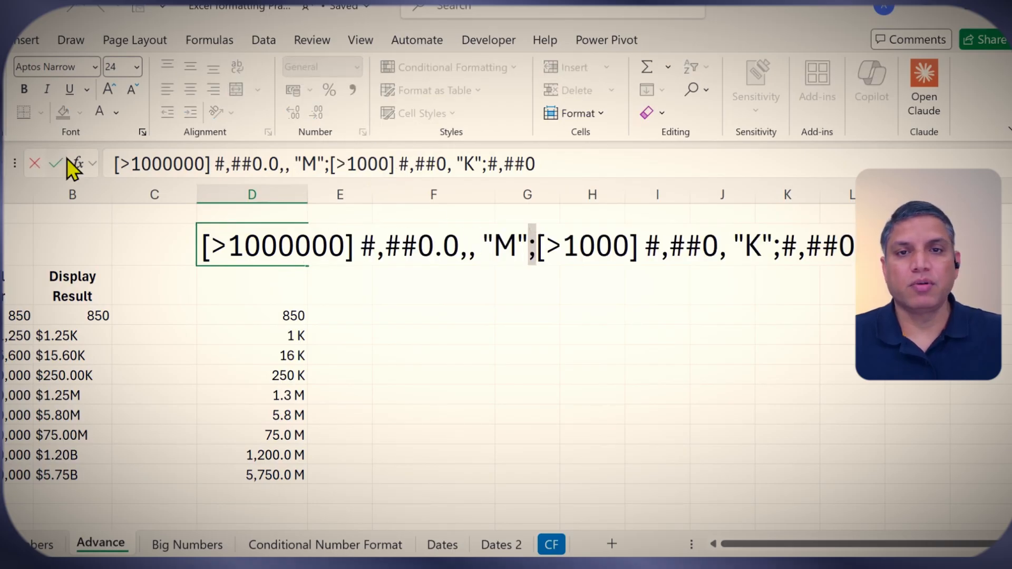
pyautogui.click(115, 113)
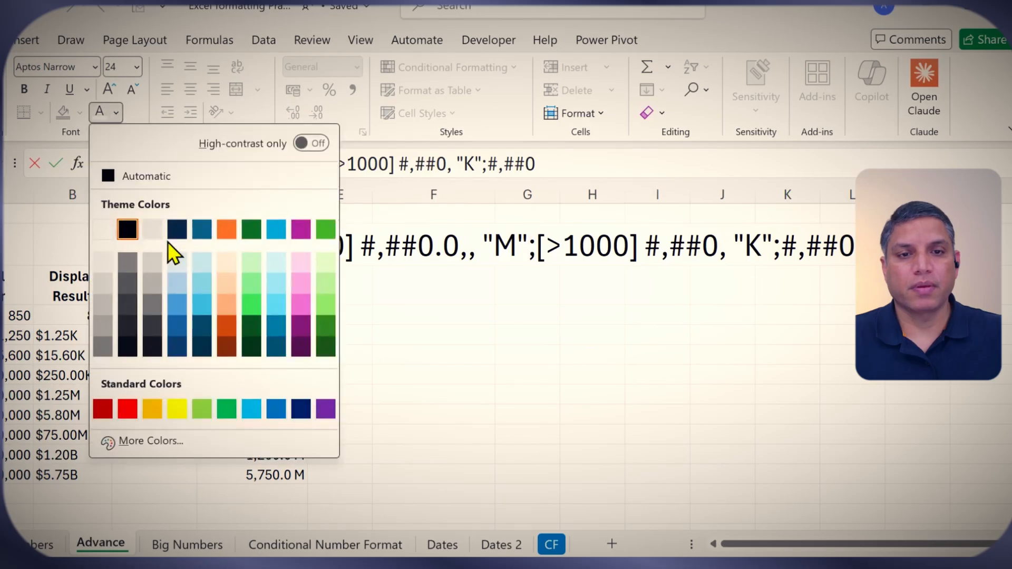
pyautogui.click(127, 409)
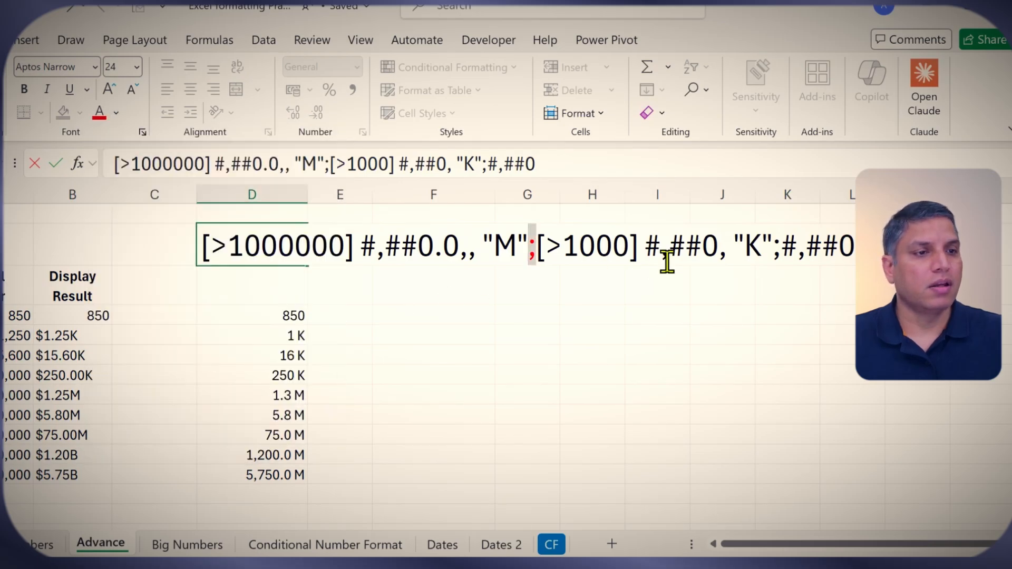
pyautogui.click(485, 164)
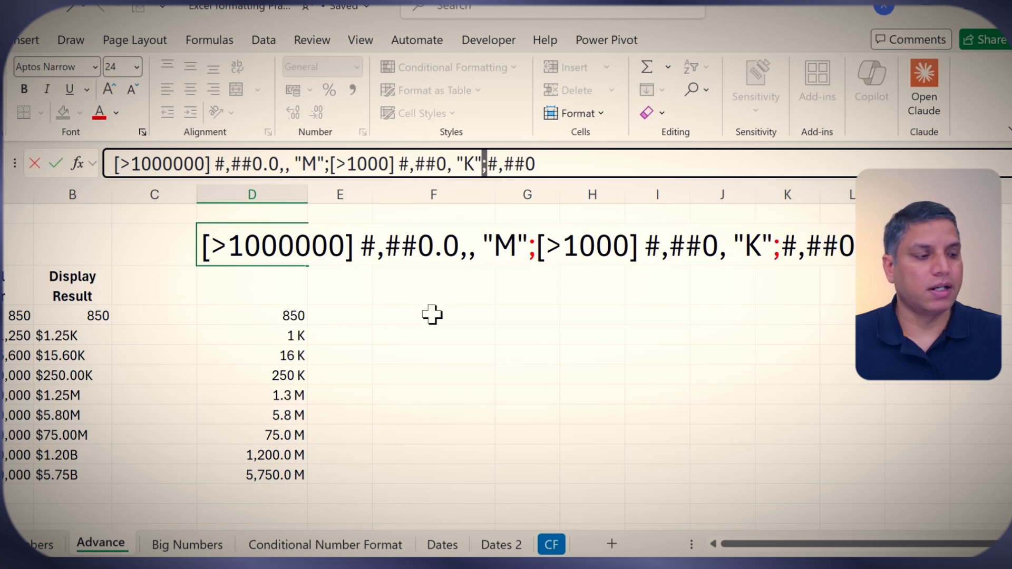
pyautogui.press('Return')
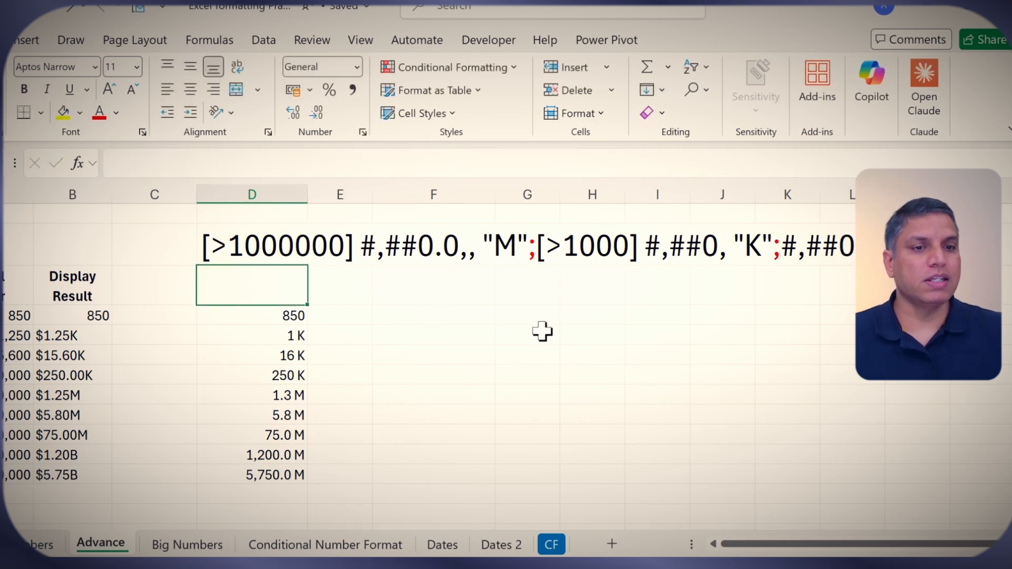
# Compare the formatted results in D5:D13 with the desired K, M and B displays in B6, B9 and B13.
pyautogui.click(299, 258)
pyautogui.click(332, 295)
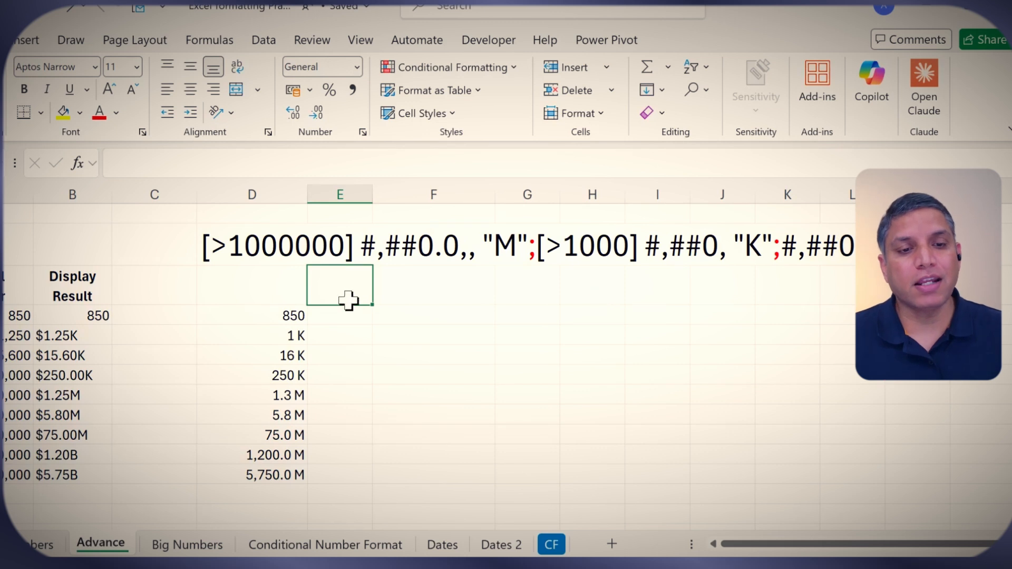
pyautogui.moveTo(278, 316); pyautogui.dragTo(283, 483)
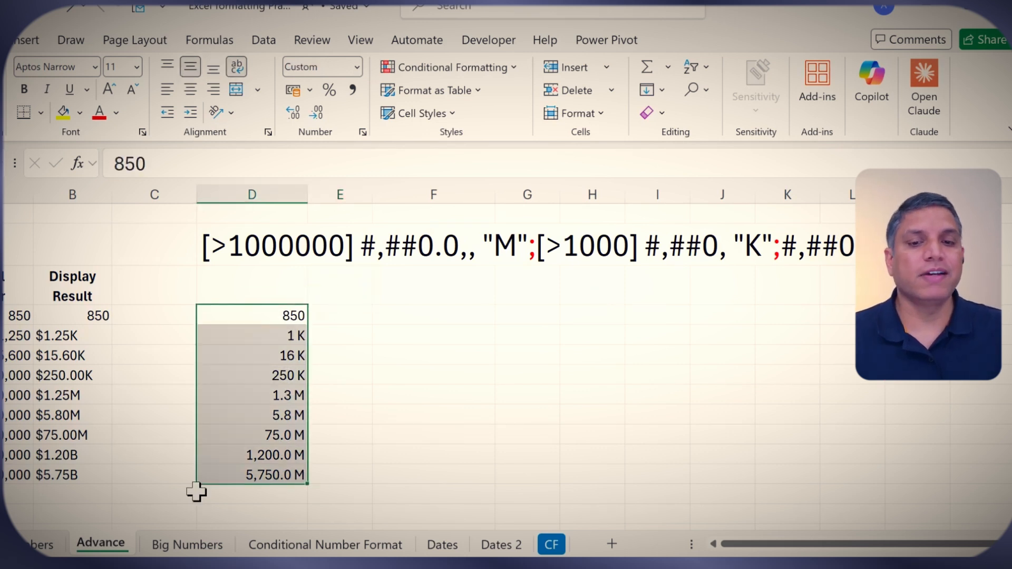
pyautogui.click(170, 476)
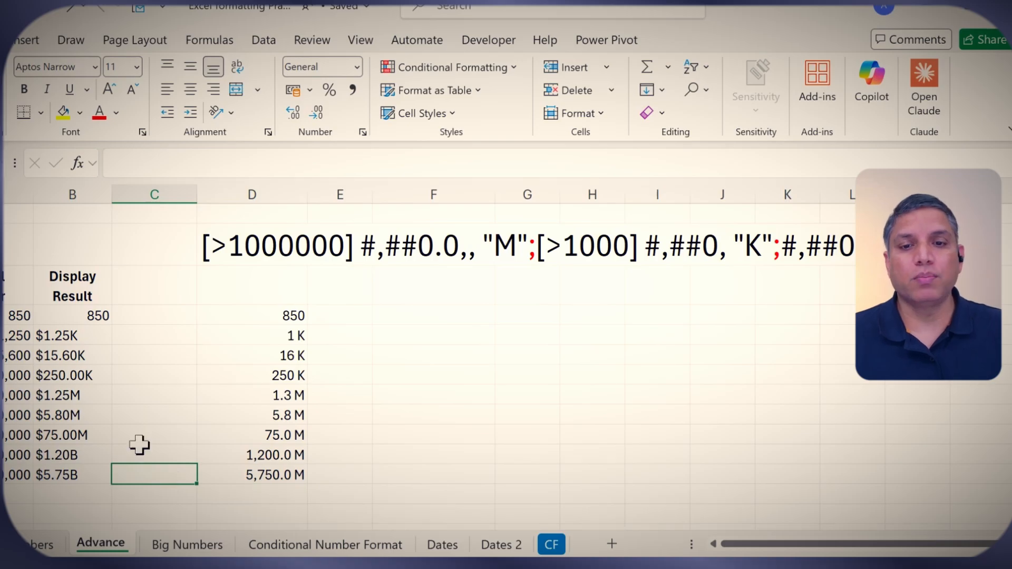
pyautogui.click(87, 335)
pyautogui.click(87, 397)
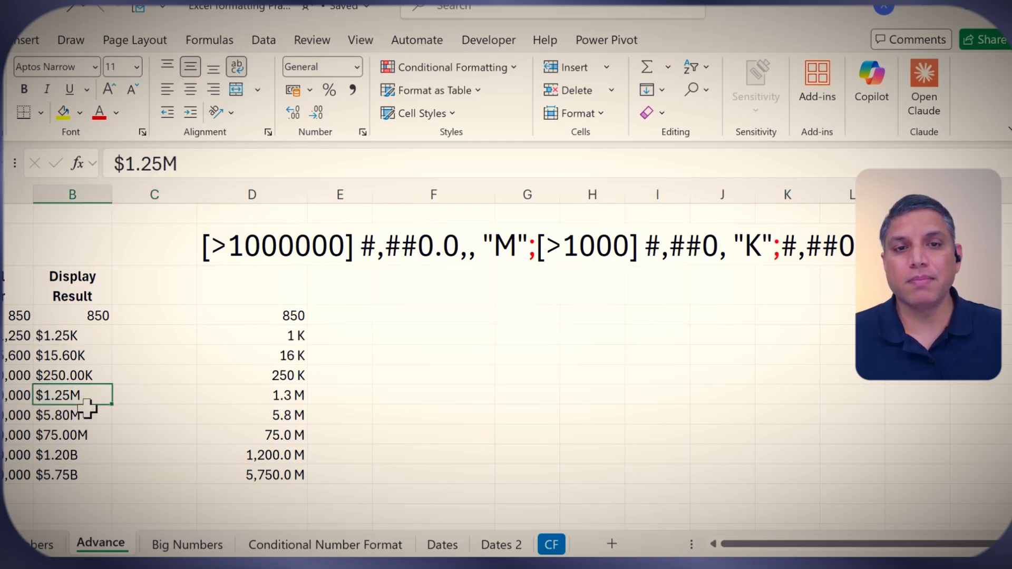
pyautogui.click(84, 472)
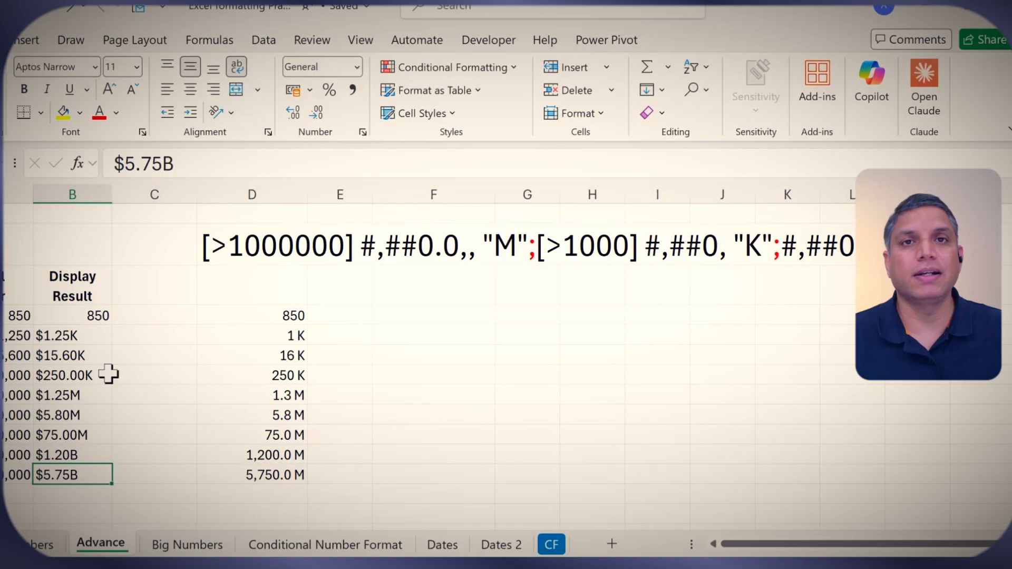